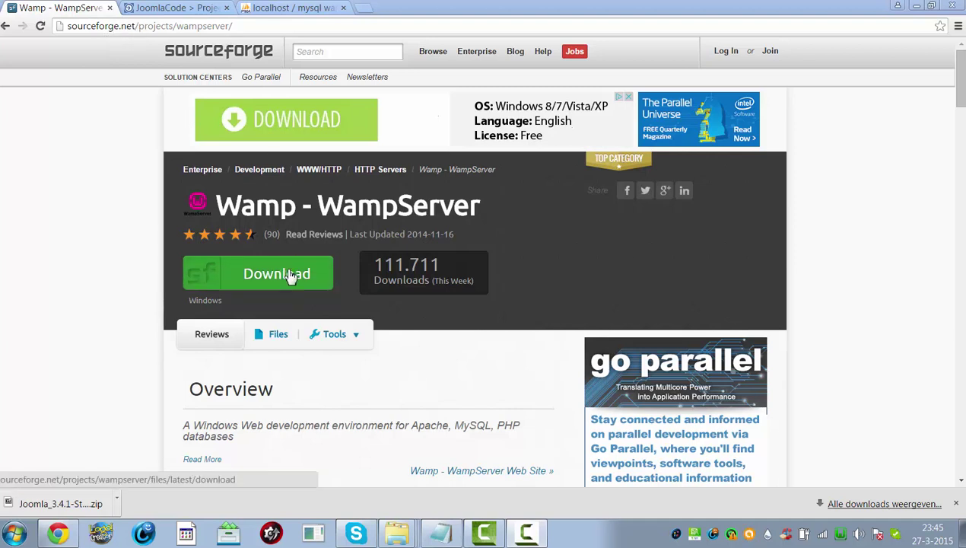
- Minimize Chrome to show the desktop with its tile launcher
{"action": "left_click", "coordinate": [915, 6]}
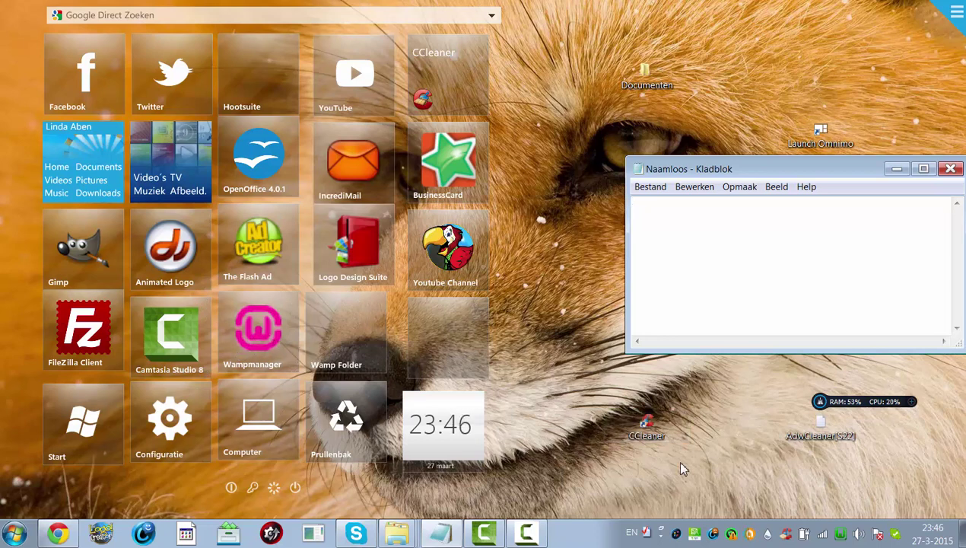
{"action": "left_click", "coordinate": [263, 346]}
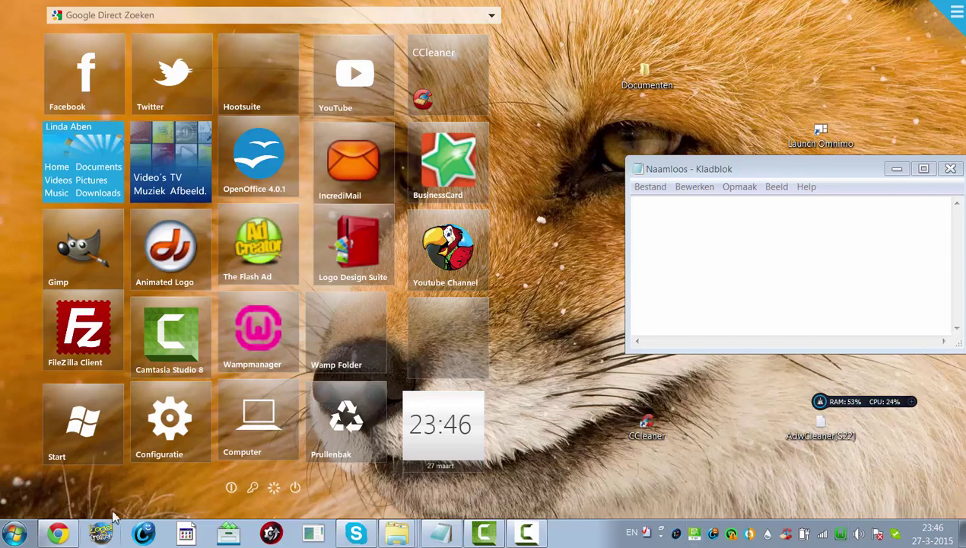
- Restore Chrome and switch to the JoomlaCode Joomla 3.4.1 release files tab
{"action": "left_click", "coordinate": [58, 532]}
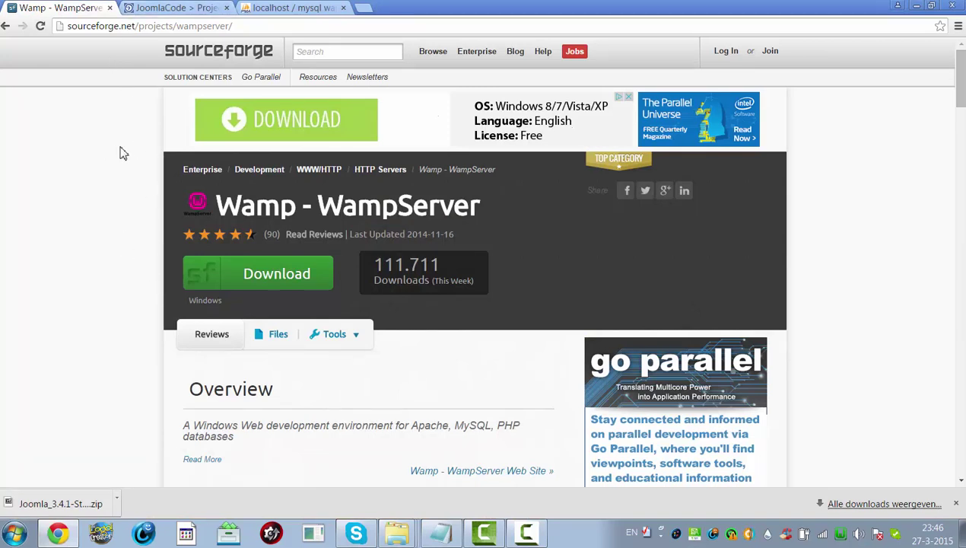
{"action": "left_click", "coordinate": [174, 8]}
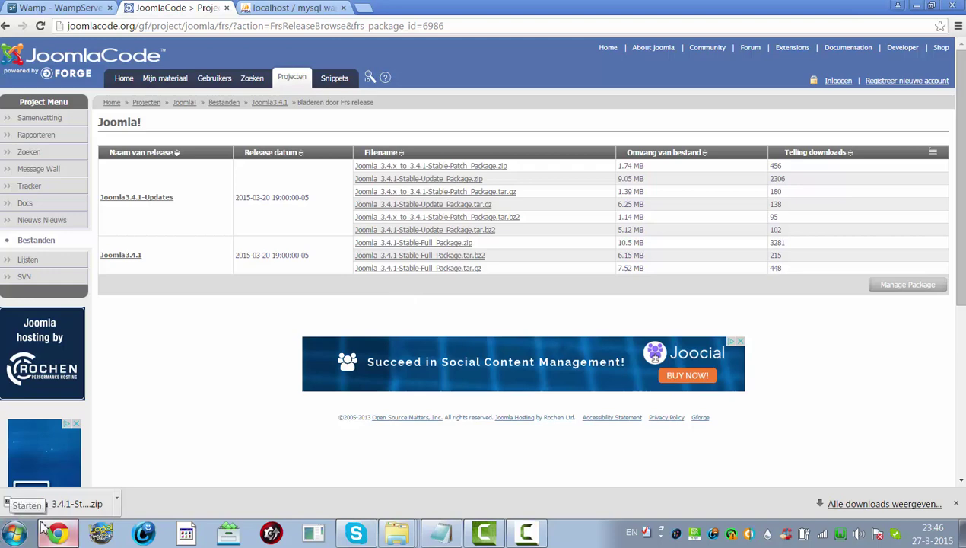
- Extract Joomla_3.4.1-Stable-Full_Package here in Newjoomla with PeaZip, then launch phpMyAdmin from WampServer
{"action": "mouse_move", "coordinate": [388, 540]}
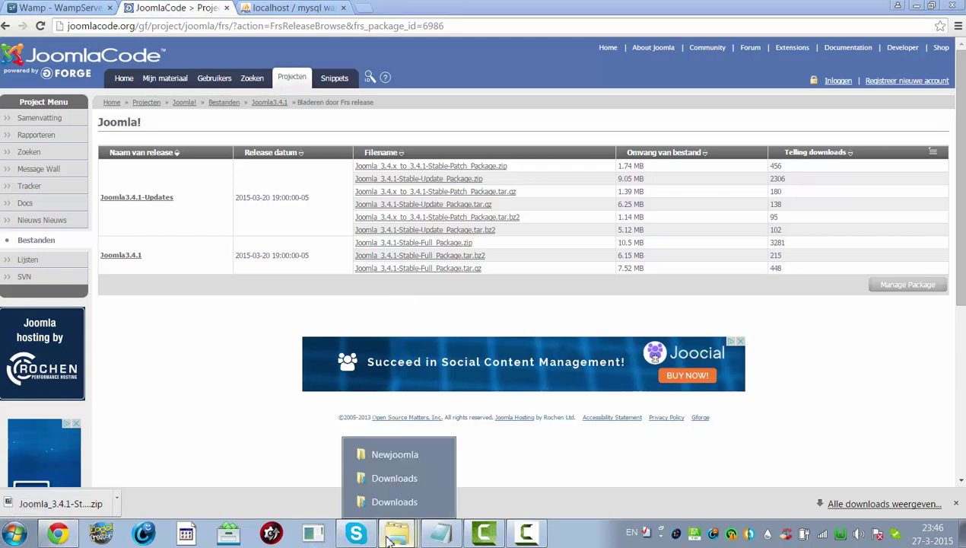
{"action": "left_click", "coordinate": [394, 503]}
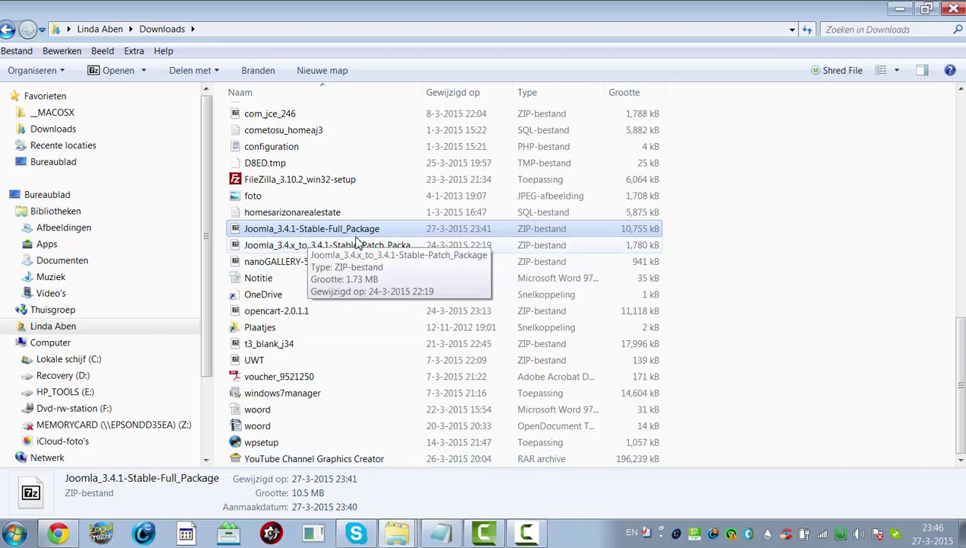
{"action": "mouse_move", "coordinate": [390, 539]}
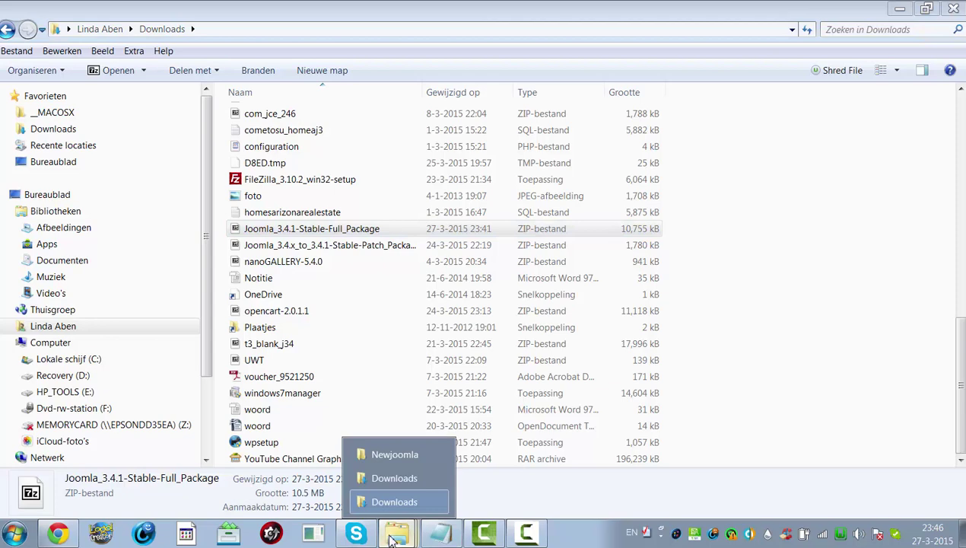
{"action": "left_click", "coordinate": [393, 456]}
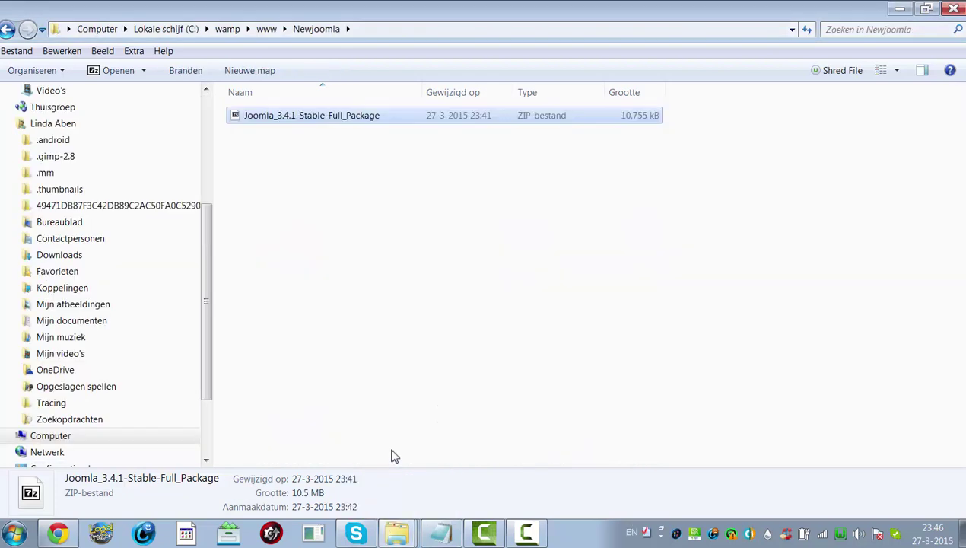
{"action": "right_click", "coordinate": [323, 122]}
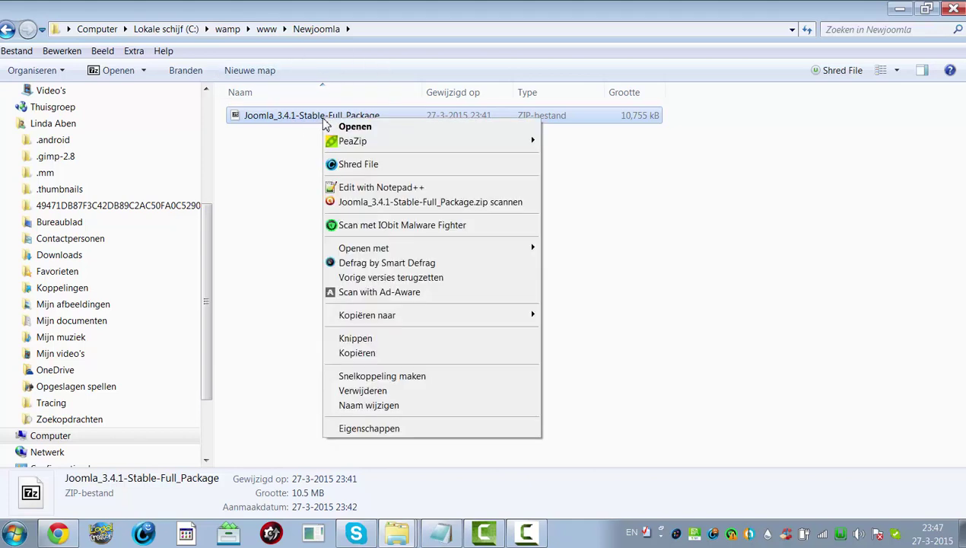
{"action": "mouse_move", "coordinate": [352, 146]}
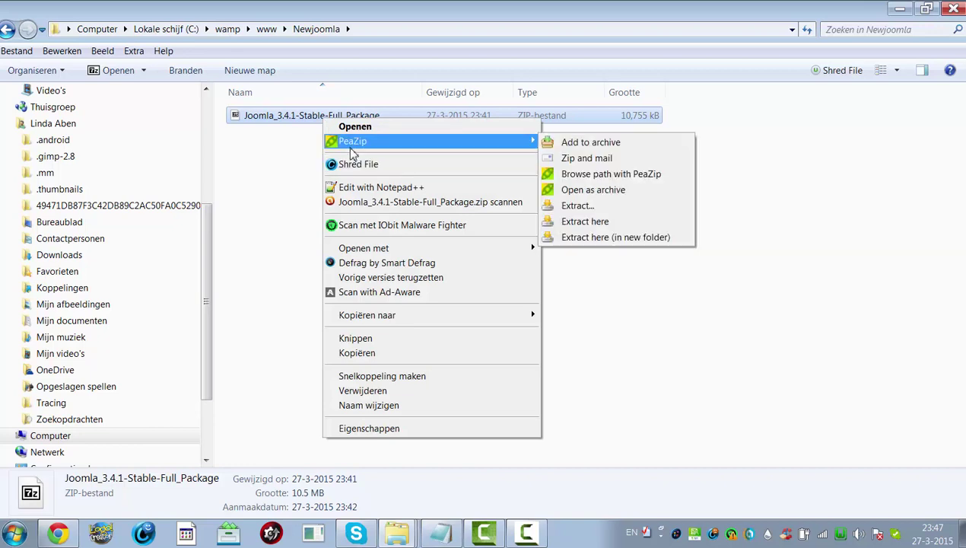
{"action": "left_click", "coordinate": [601, 222]}
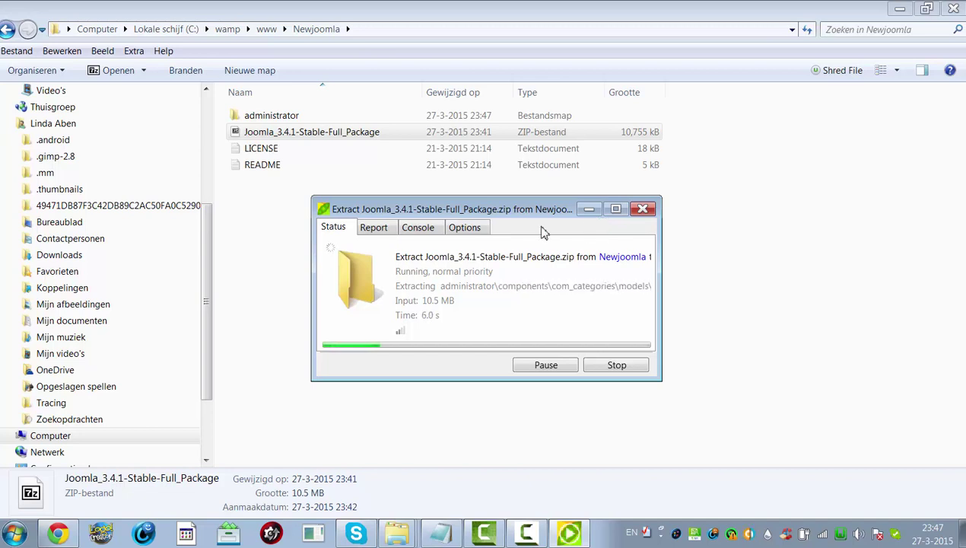
{"action": "left_click", "coordinate": [843, 535]}
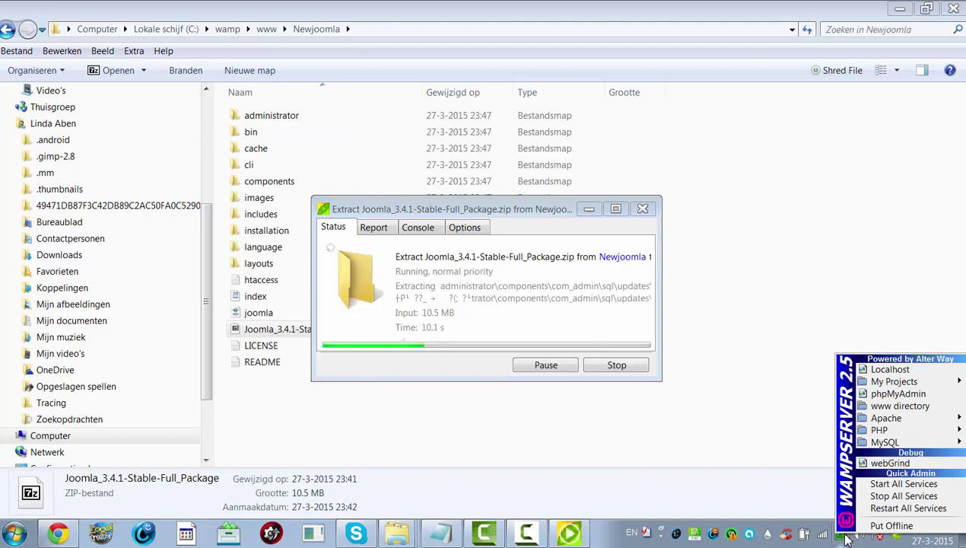
{"action": "left_click", "coordinate": [899, 395]}
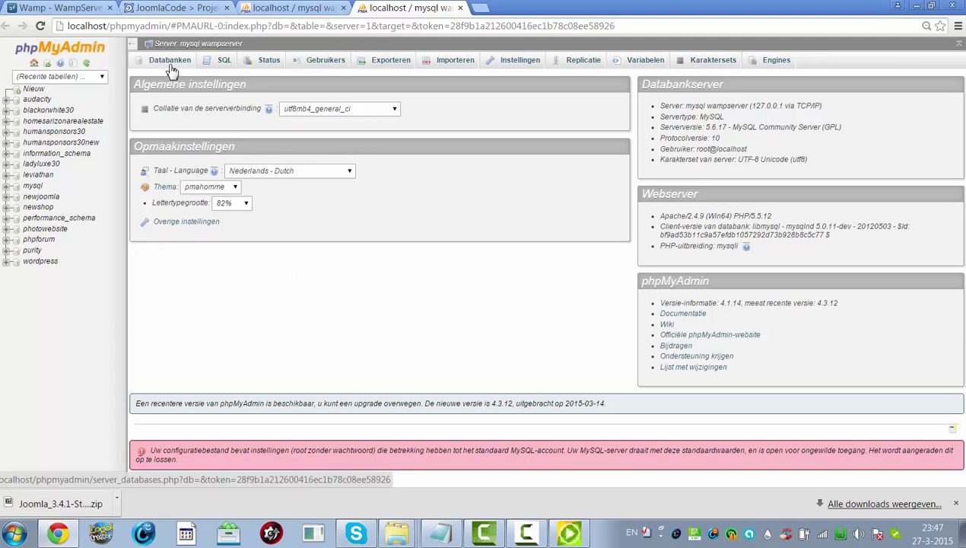
- Switch phpMyAdmin's language to English (UK) and go to the Databases list
{"action": "left_click", "coordinate": [280, 172]}
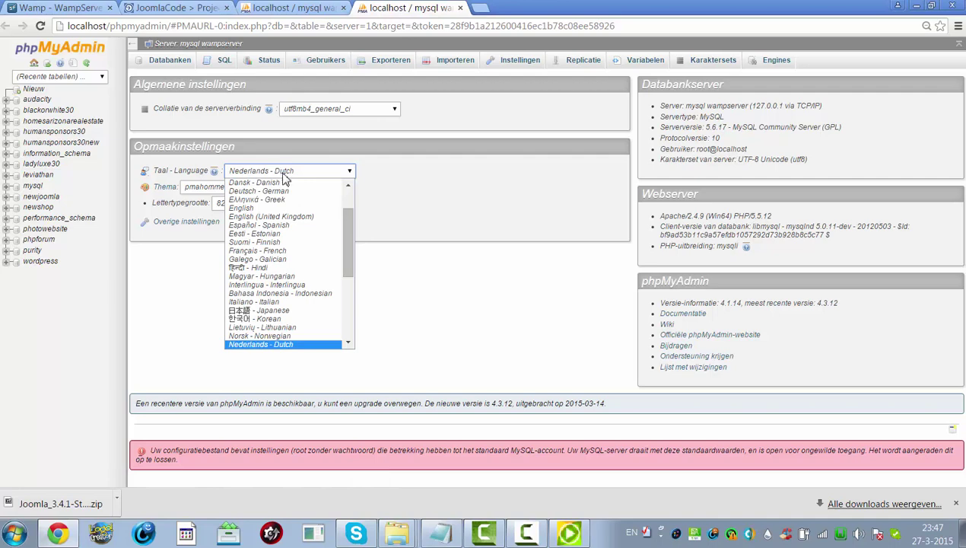
{"action": "left_click", "coordinate": [308, 217]}
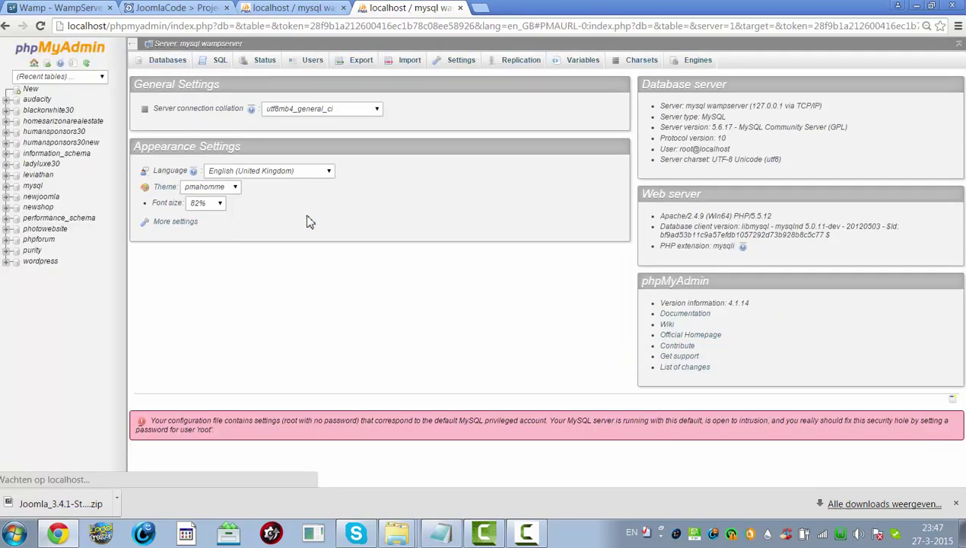
{"action": "left_click", "coordinate": [171, 61]}
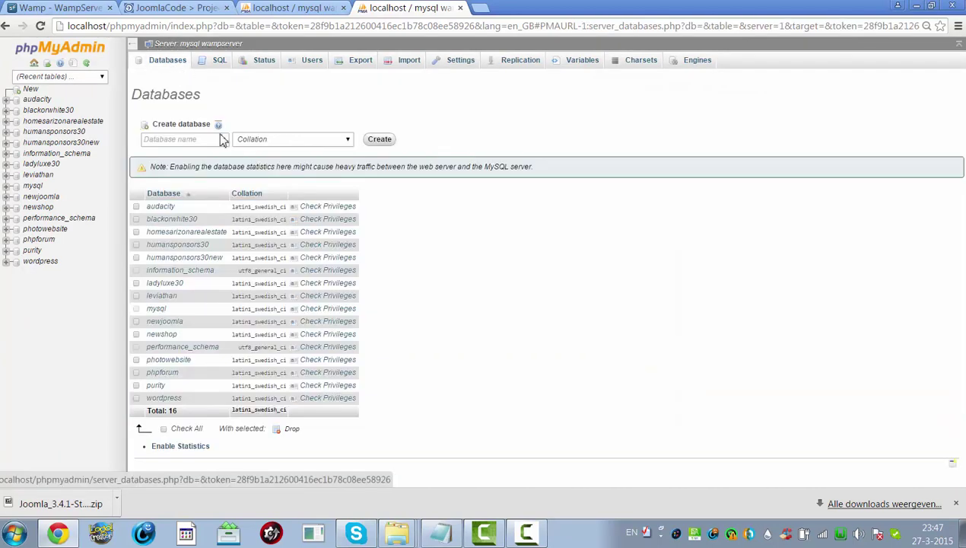
- Drop the existing newjoomla database and create a new empty newjoomla database
{"action": "left_click", "coordinate": [211, 139]}
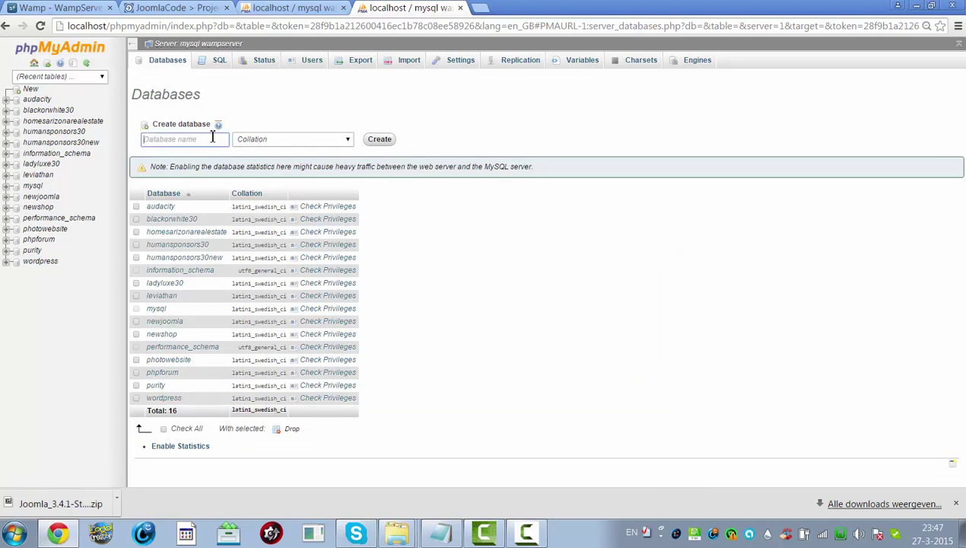
{"action": "type", "text": "newjoomla"}
{"action": "left_click", "coordinate": [383, 143]}
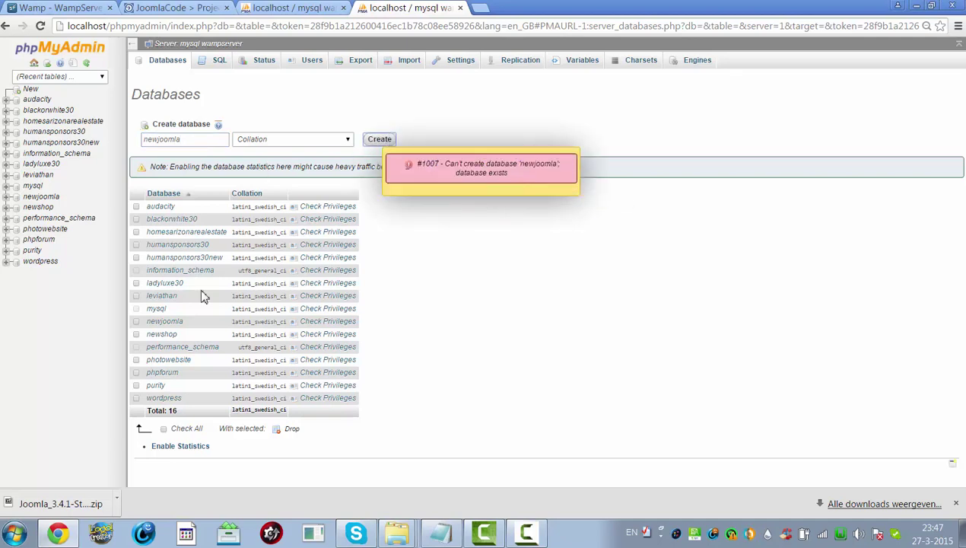
{"action": "left_click", "coordinate": [137, 322]}
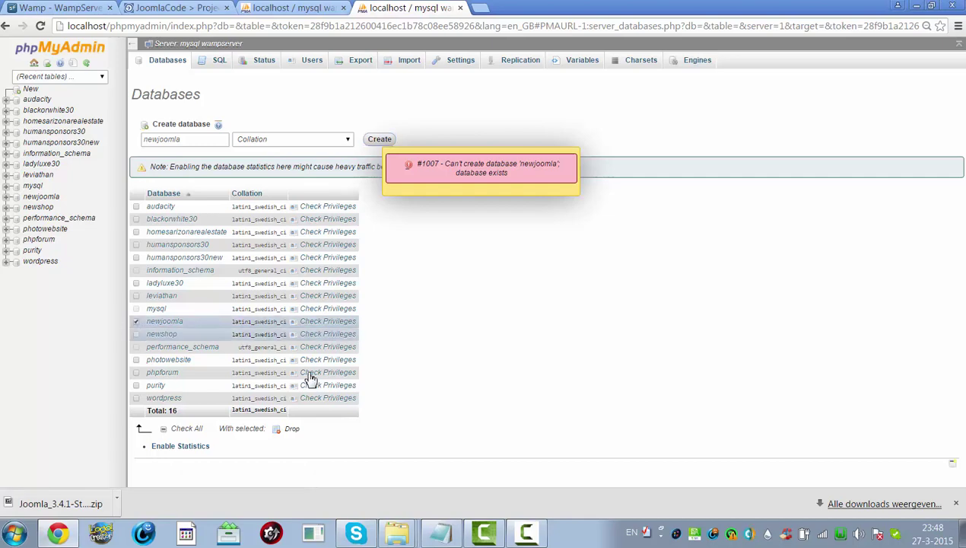
{"action": "left_click", "coordinate": [292, 430]}
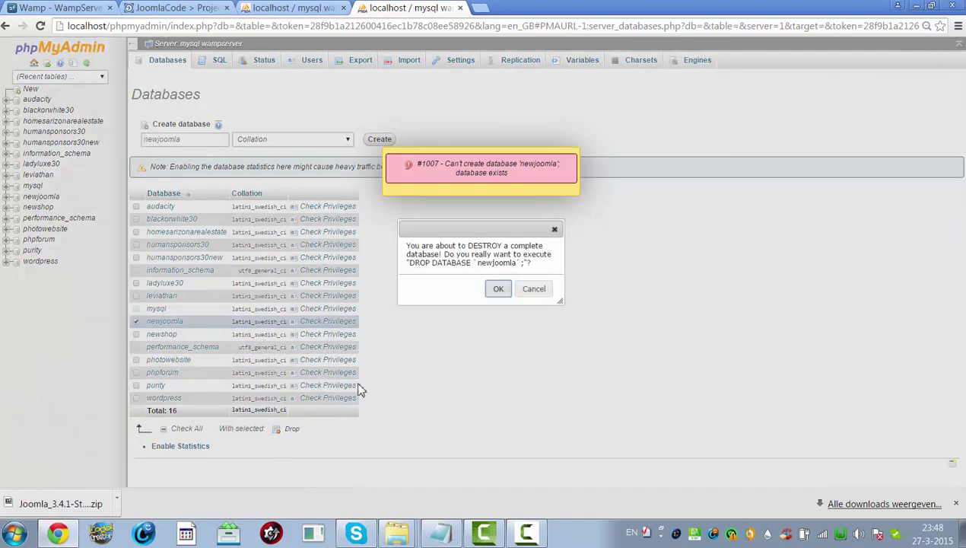
{"action": "left_click", "coordinate": [501, 292]}
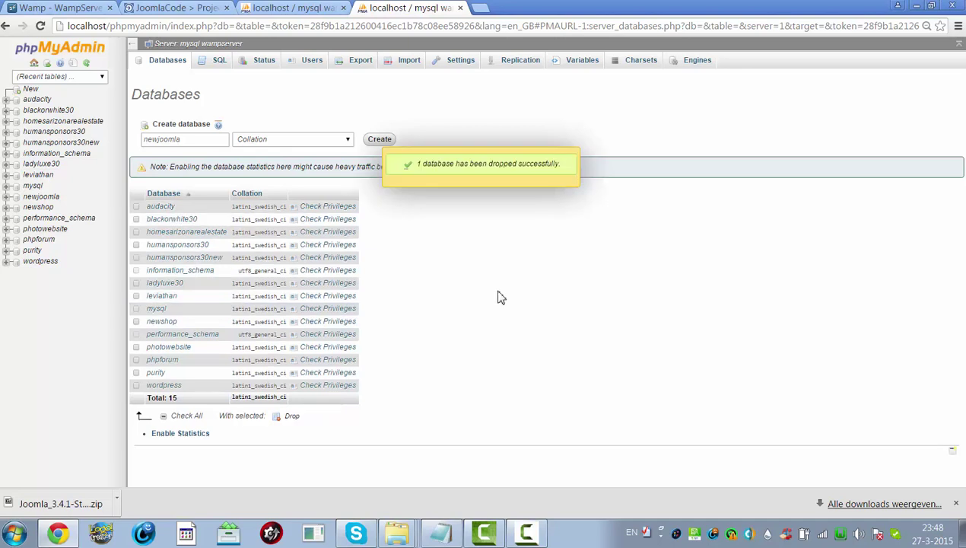
{"action": "left_click", "coordinate": [380, 140]}
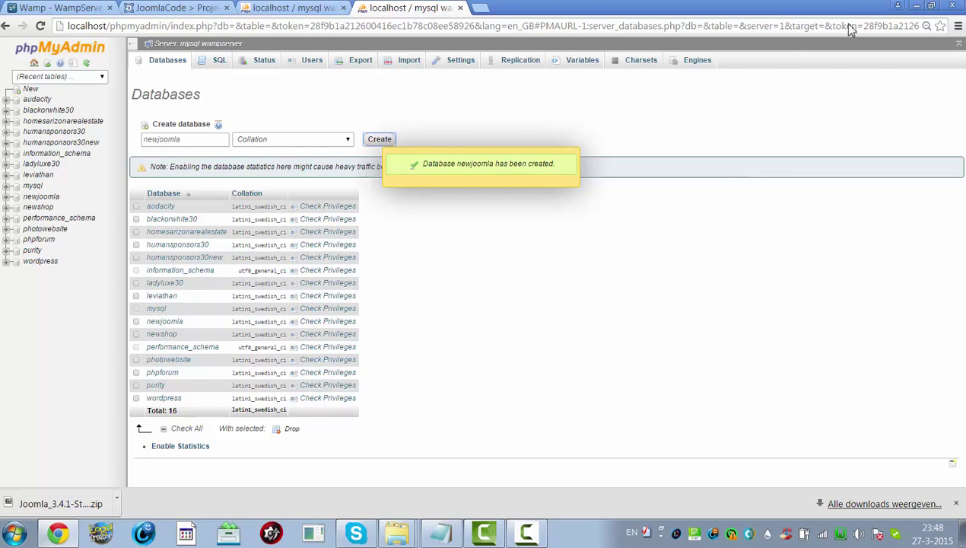
{"action": "left_click", "coordinate": [918, 7]}
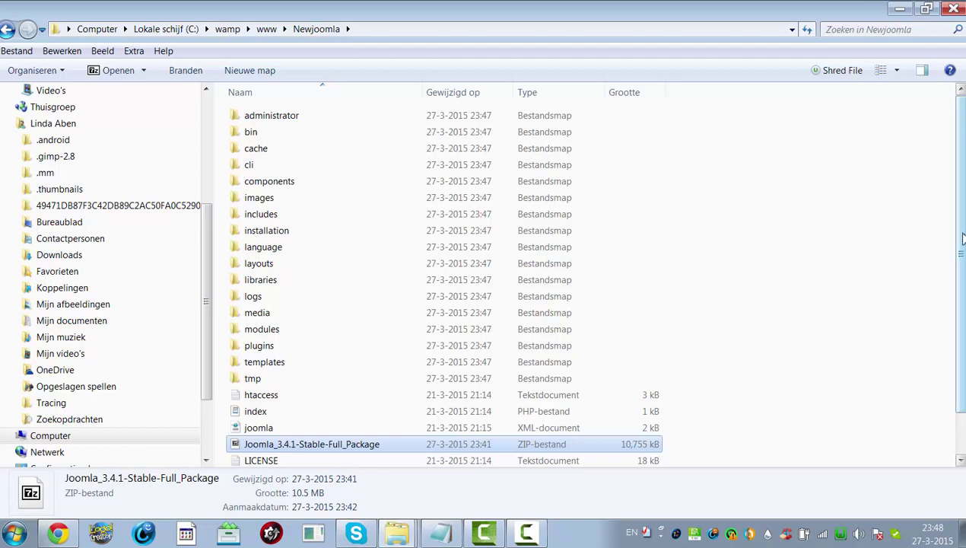
- Scroll through the extracted Joomla files in Newjoomla, then return to the phpMyAdmin browser
{"action": "scroll", "coordinate": [441, 282], "scroll_direction": "down", "scroll_amount": 1}
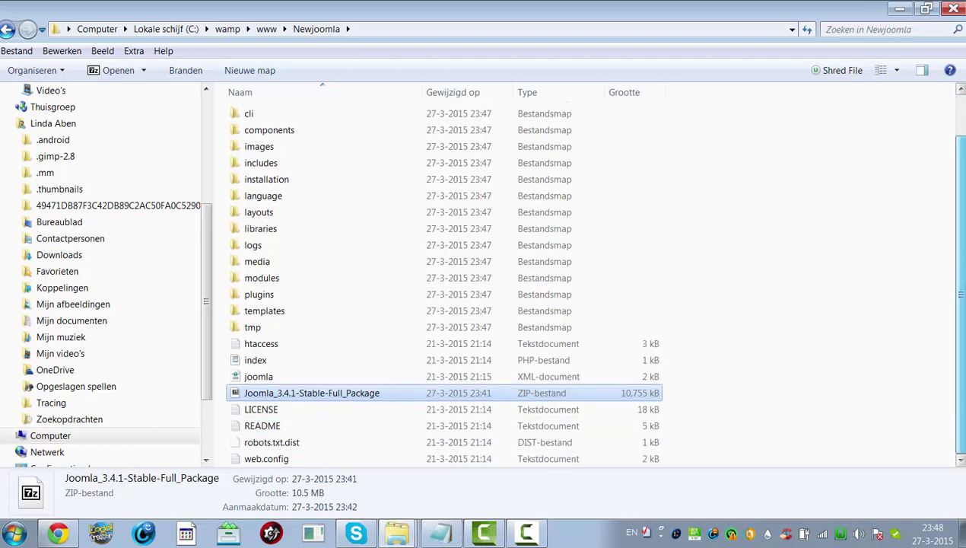
{"action": "scroll", "coordinate": [946, 142], "scroll_direction": "up", "scroll_amount": 1}
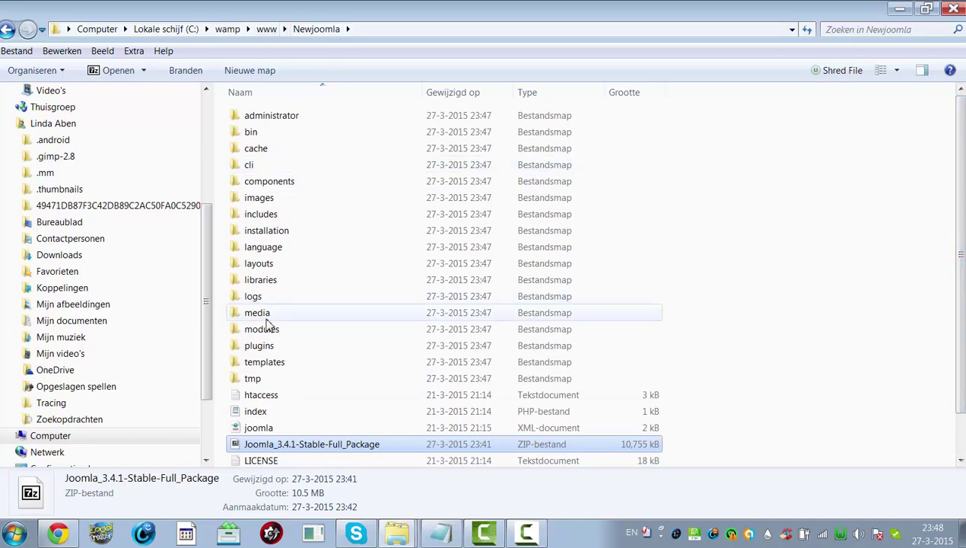
{"action": "left_click", "coordinate": [57, 533]}
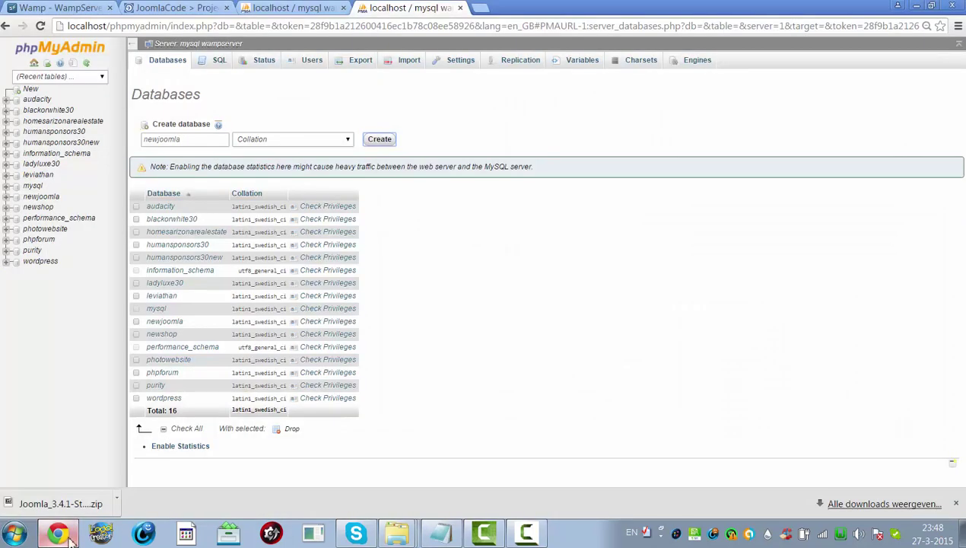
- Load localhost/newjoomla in a new Chrome tab
{"action": "left_click", "coordinate": [477, 9]}
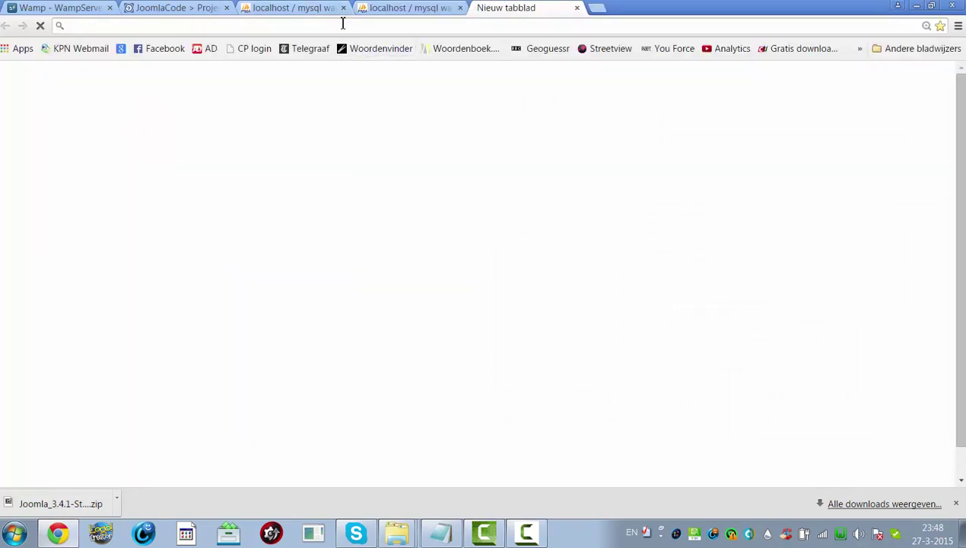
{"action": "type", "text": "localhost"}
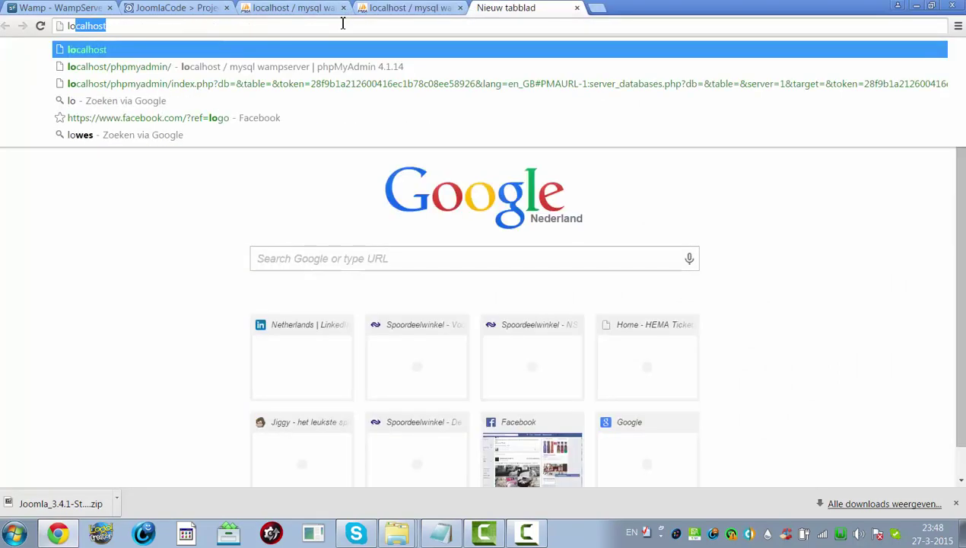
{"action": "left_click", "coordinate": [178, 26]}
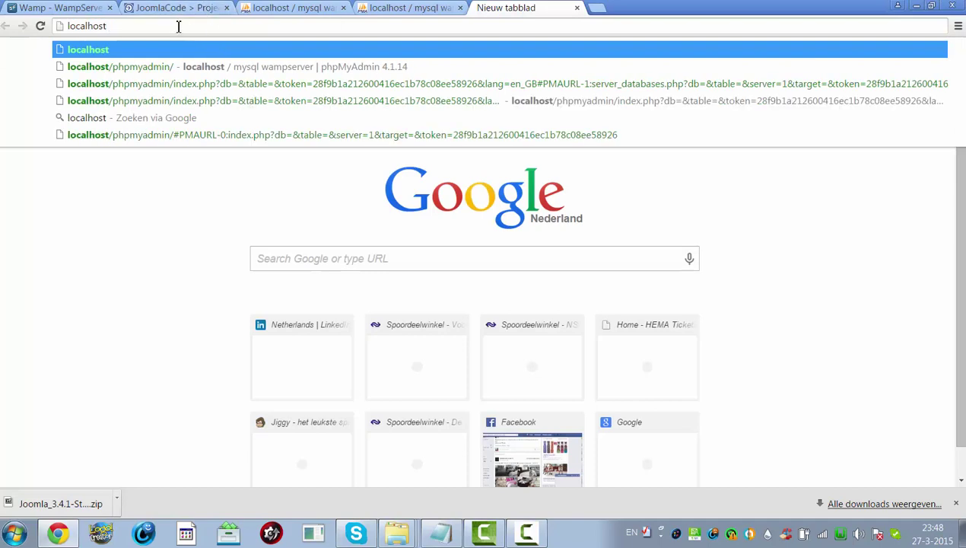
{"action": "type", "text": "/new"}
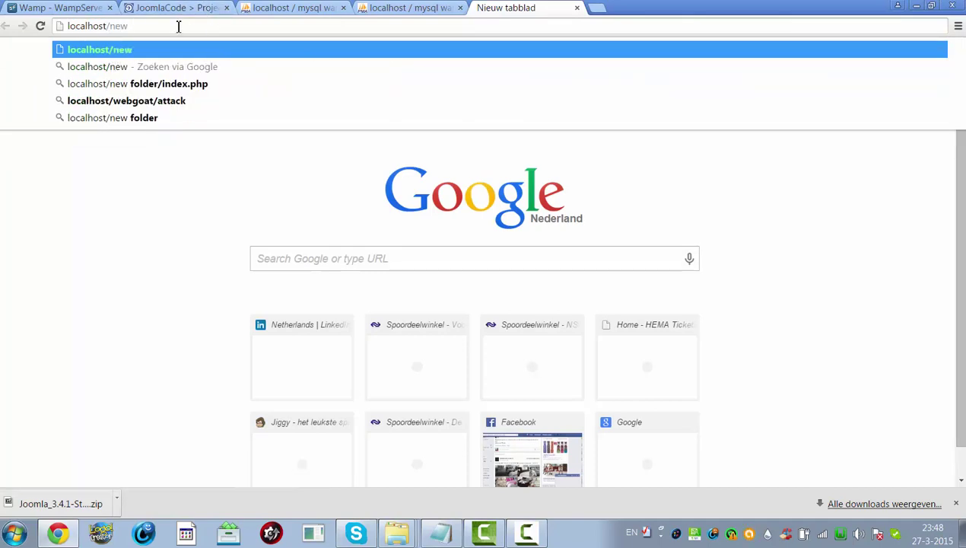
{"action": "type", "text": "joomla"}
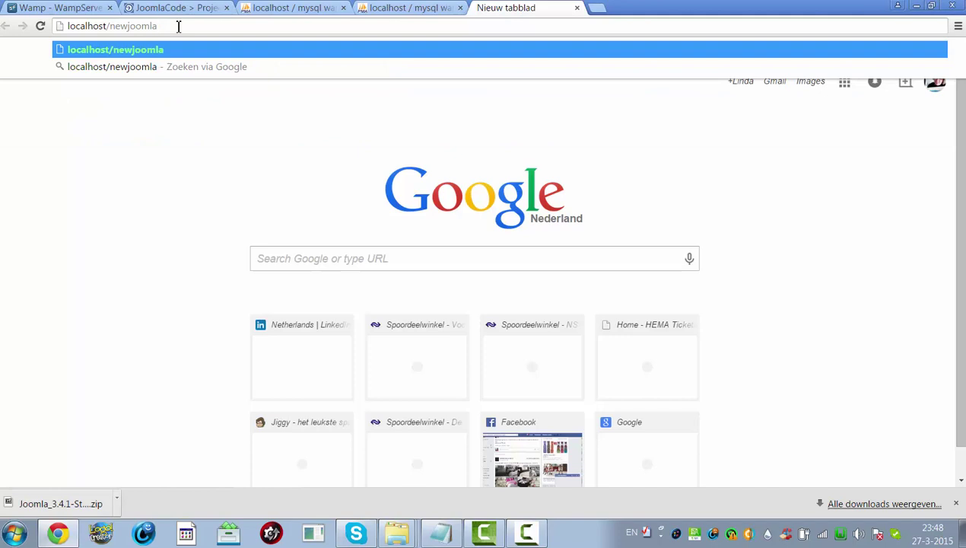
{"action": "key", "text": "Return"}
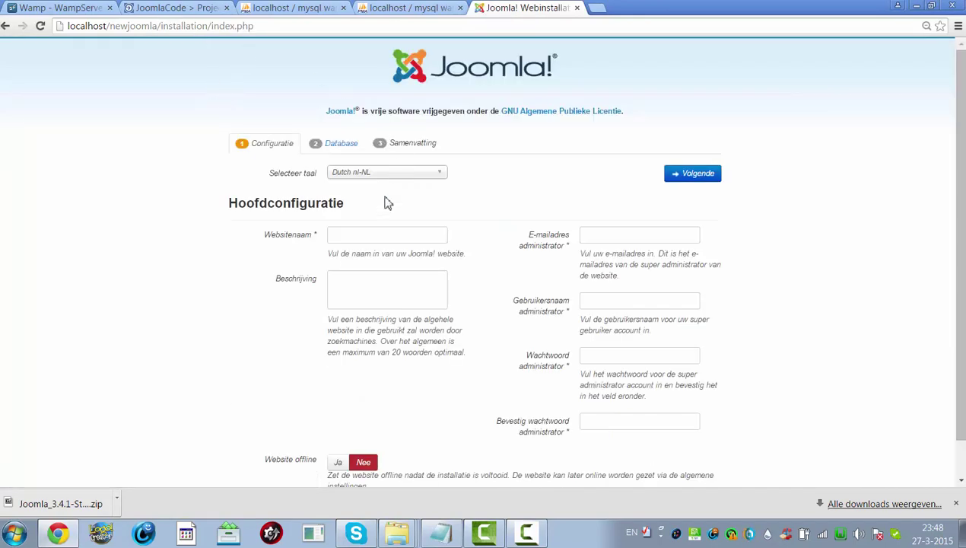
- Set the installer language to English (United States) and the site name to 'New Joomla'
{"action": "left_click", "coordinate": [364, 174]}
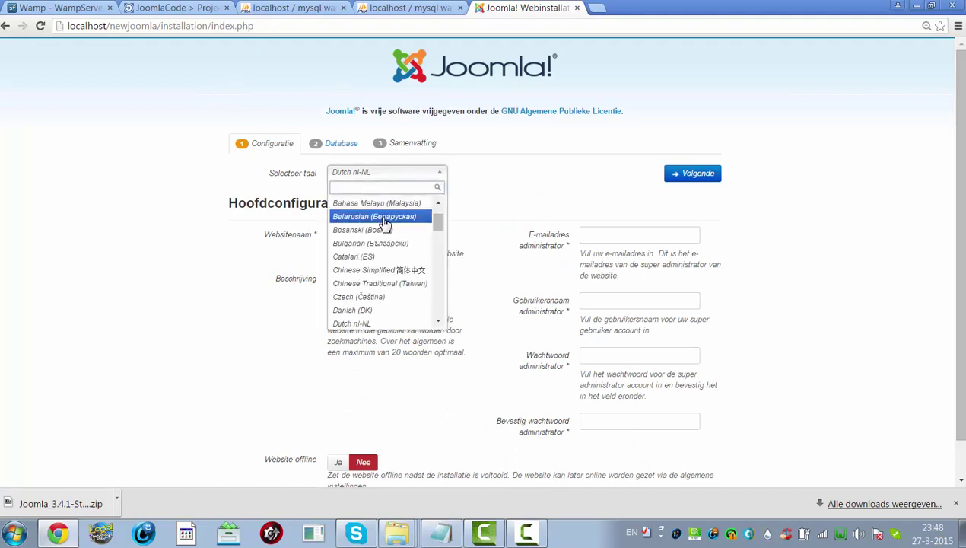
{"action": "left_click_drag", "start_coordinate": [438, 223], "coordinate": [440, 237]}
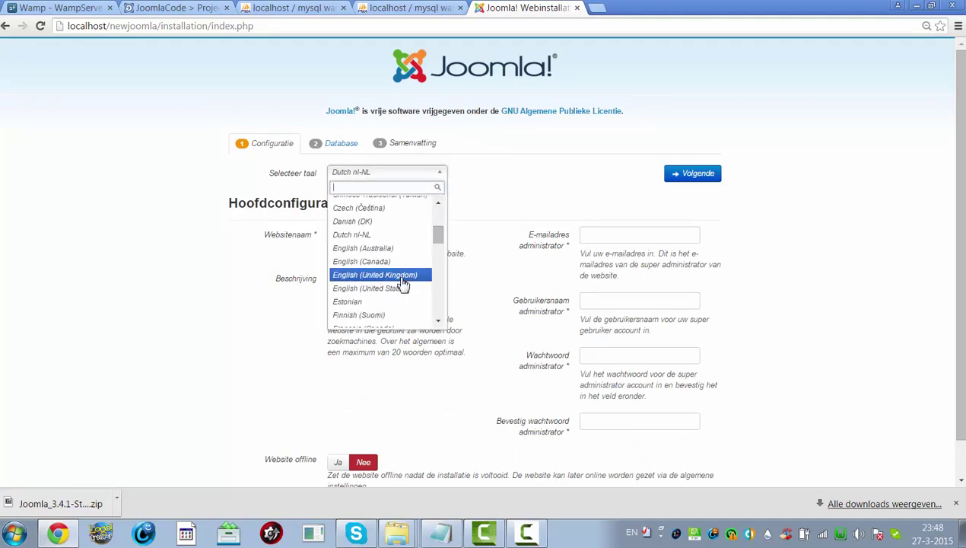
{"action": "left_click", "coordinate": [398, 291]}
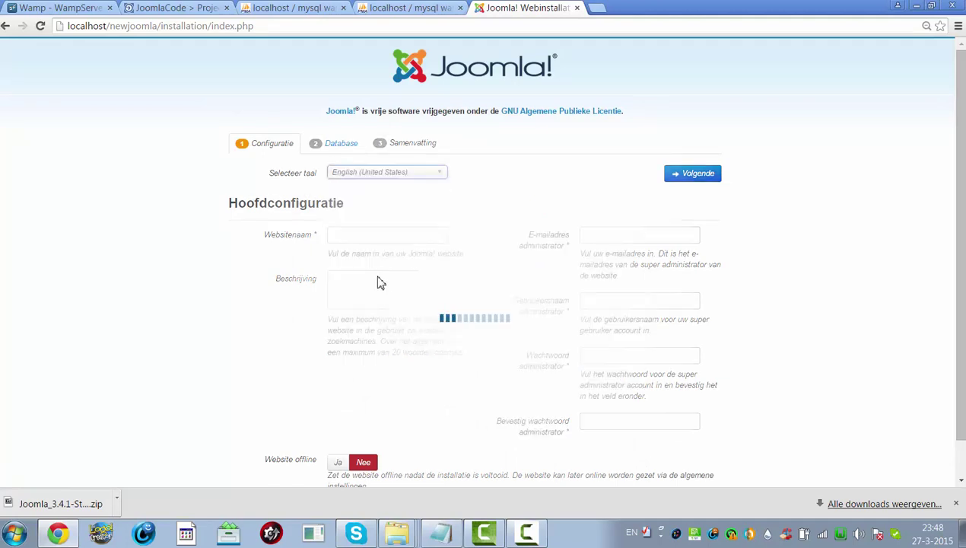
{"action": "left_click", "coordinate": [366, 238]}
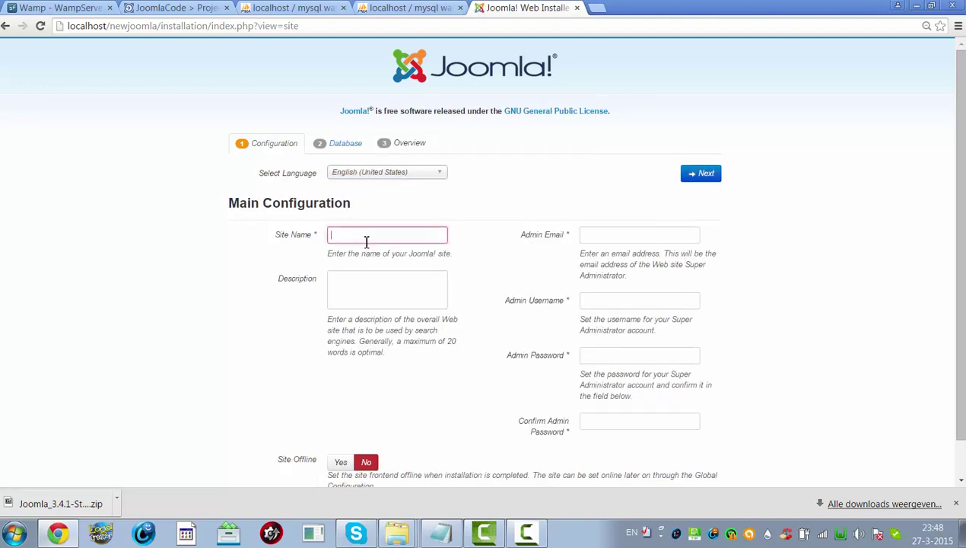
{"action": "type", "text": "New"}
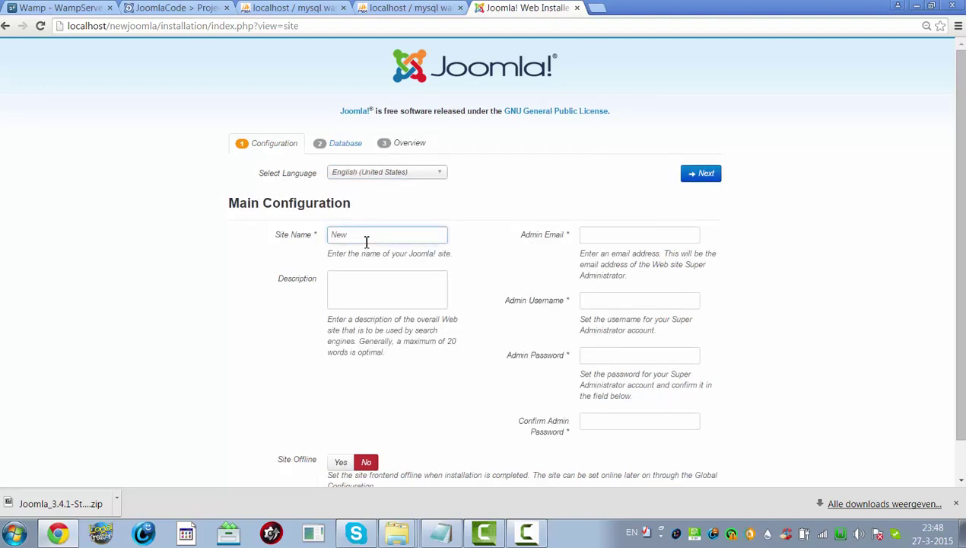
{"action": "type", "text": " Joomla"}
- Fill in the admin e-mail, admin username, admin password and its confirmation
{"action": "left_click", "coordinate": [658, 233]}
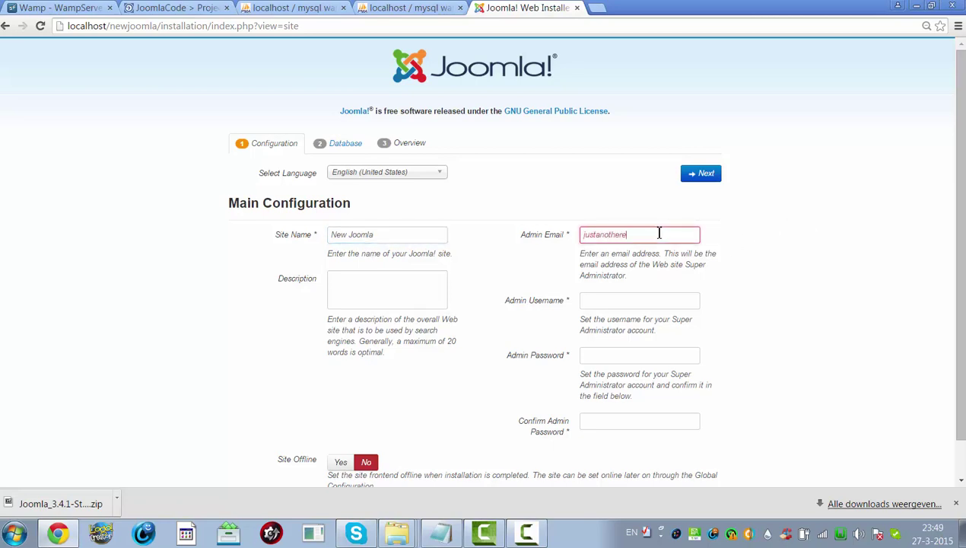
{"action": "type", "text": "justanotheremail@so"}
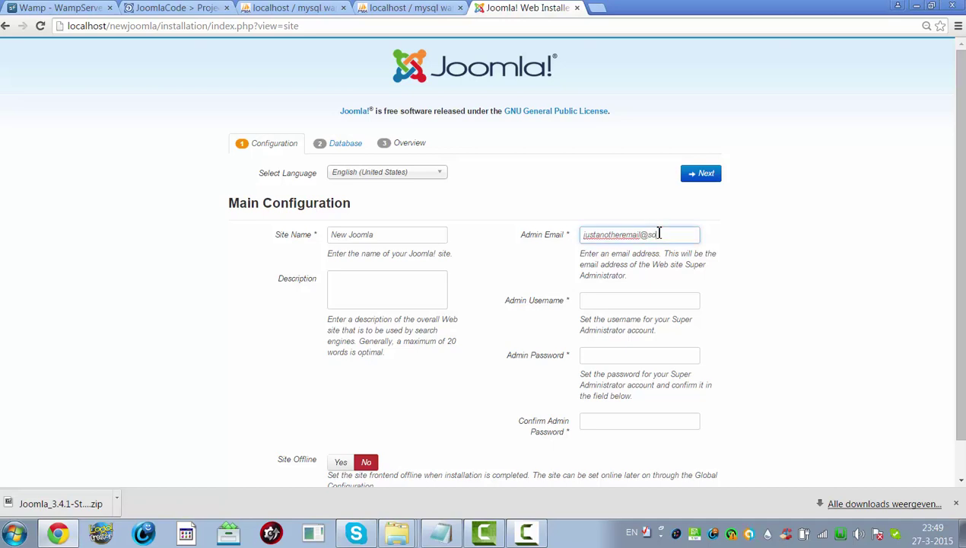
{"action": "type", "text": "mewhere.com"}
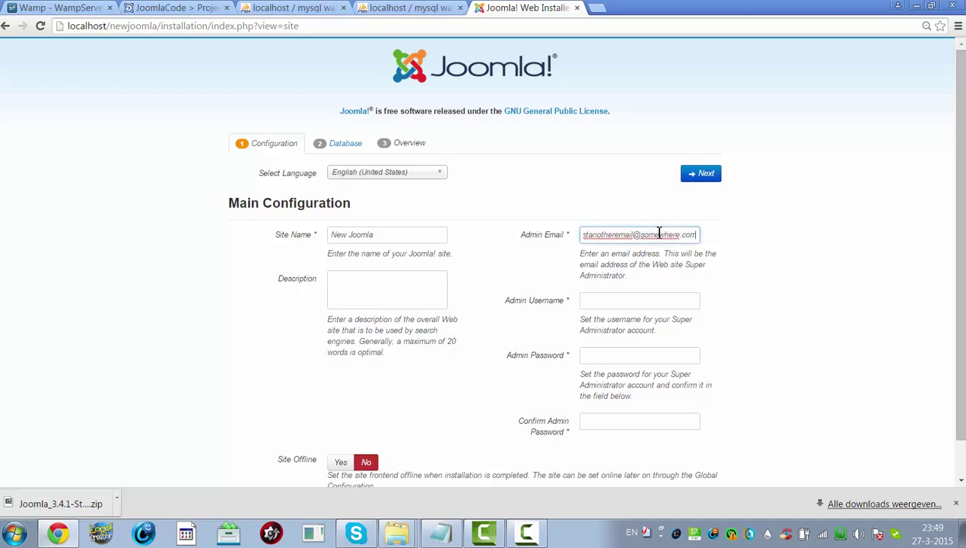
{"action": "key", "text": "Tab"}
{"action": "type", "text": "adm"}
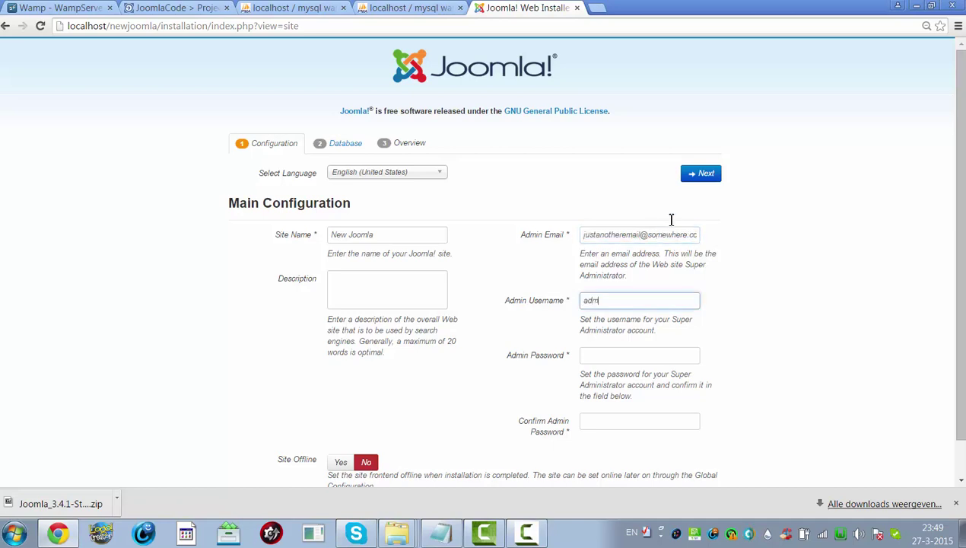
{"action": "key", "text": "Tab"}
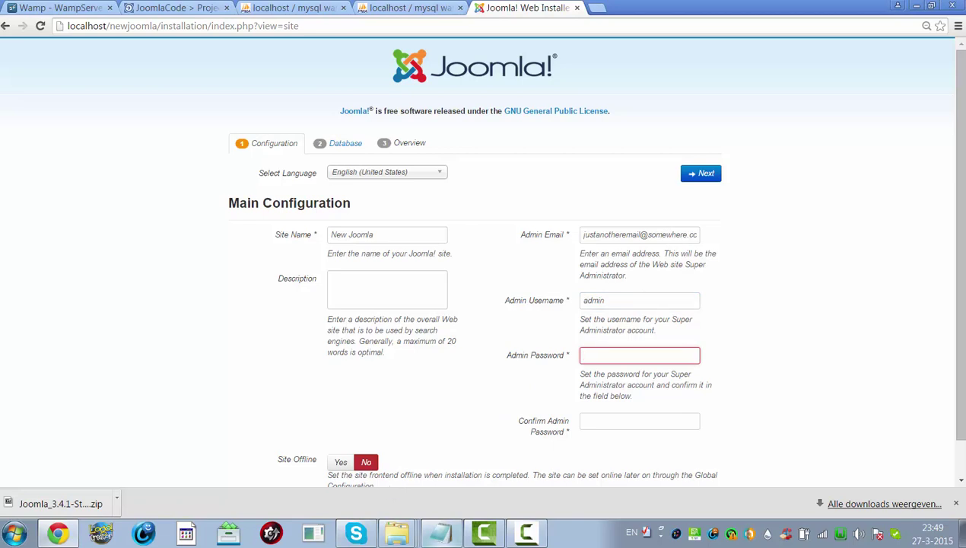
{"action": "left_click", "coordinate": [440, 532]}
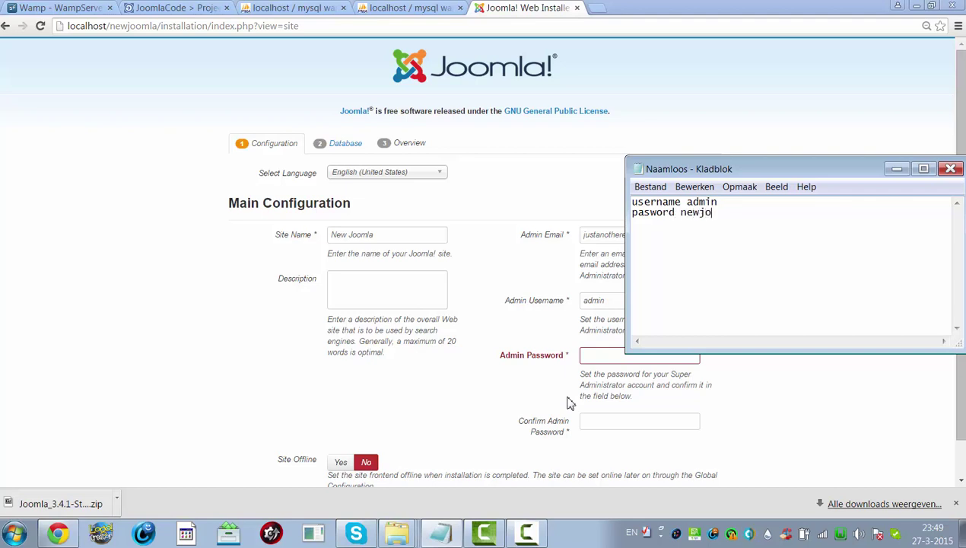
{"action": "type", "text": "a"}
{"action": "left_click", "coordinate": [593, 356]}
{"action": "type", "text": "adm"}
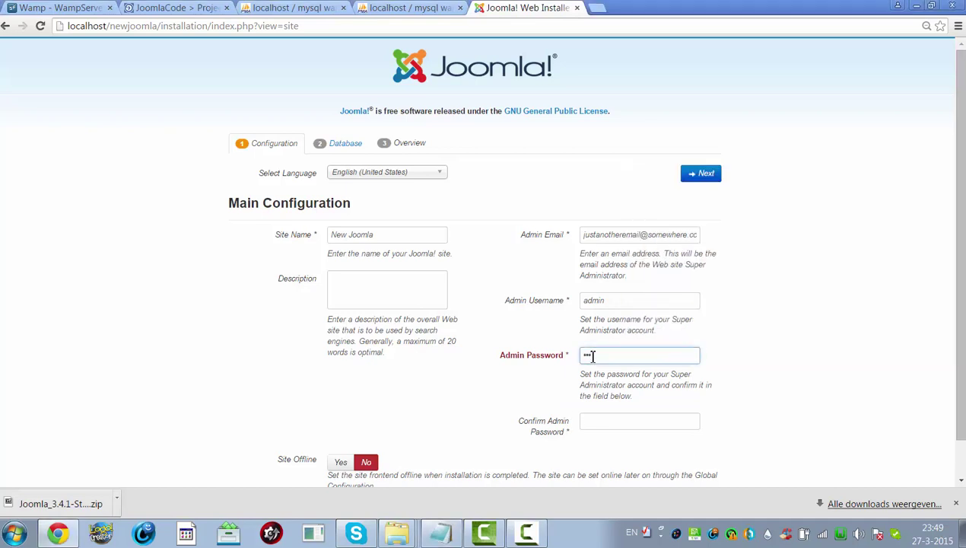
{"action": "key", "text": "Tab"}
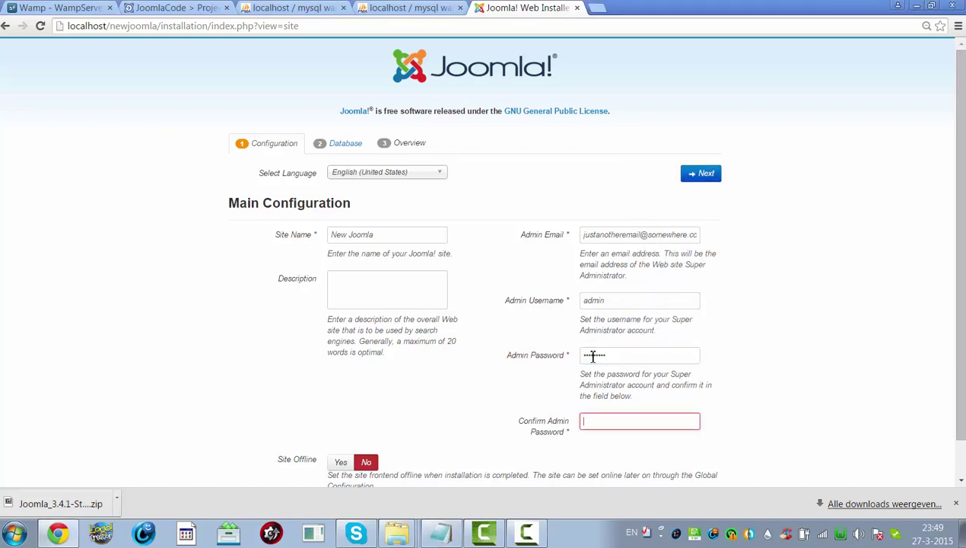
{"action": "type", "text": "ad"}
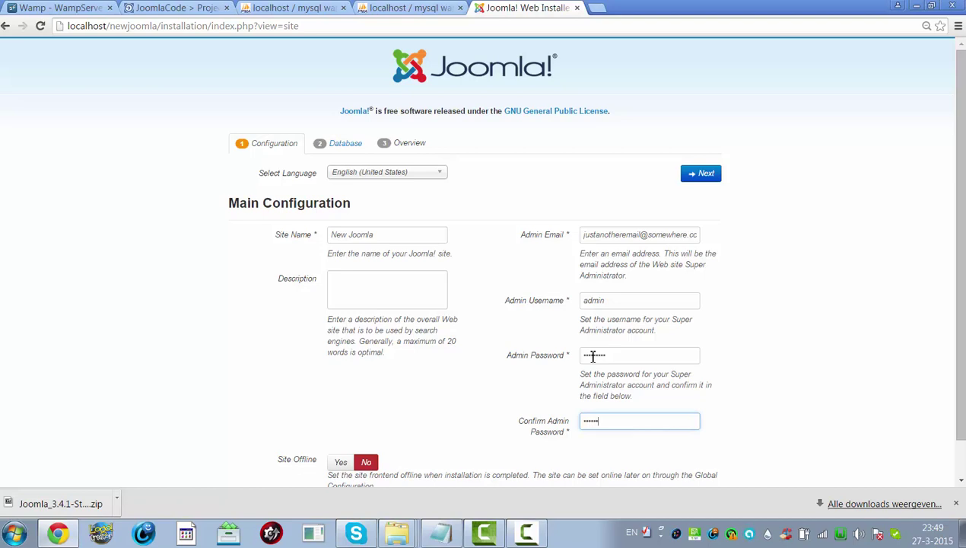
{"action": "type", "text": "4"}
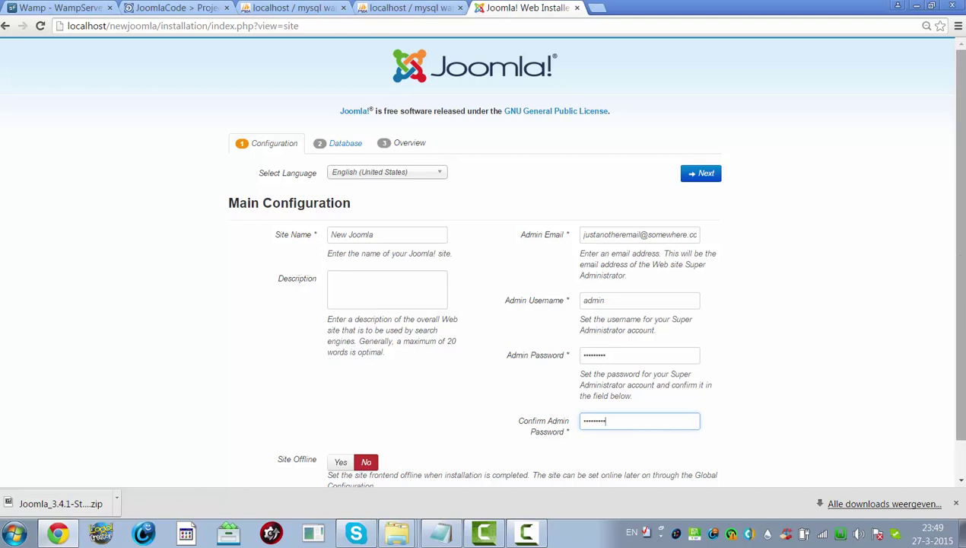
- Go to the database configuration step and clear the prefilled database username
{"action": "left_click", "coordinate": [709, 176]}
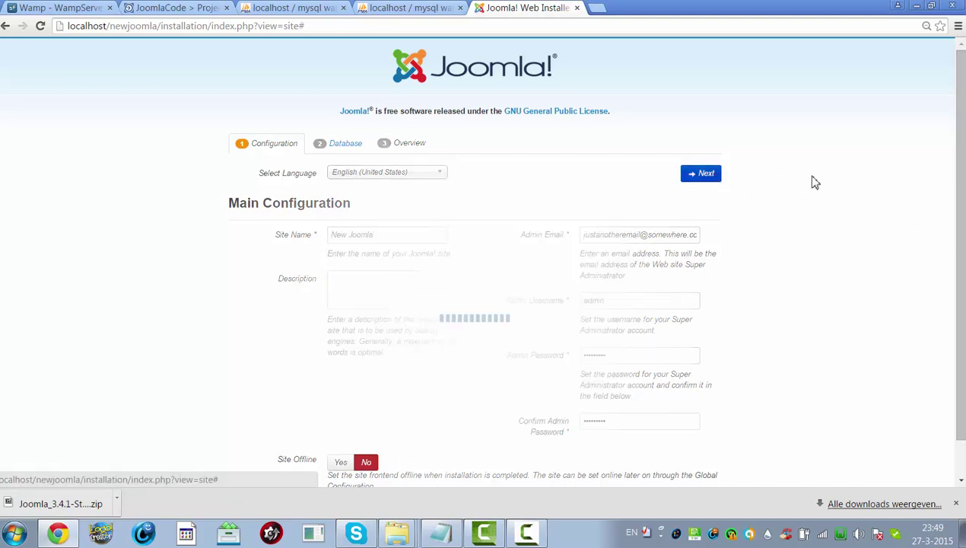
{"action": "left_click_drag", "start_coordinate": [837, 163], "coordinate": [863, 248]}
{"action": "left_click_drag", "start_coordinate": [906, 278], "coordinate": [784, 384]}
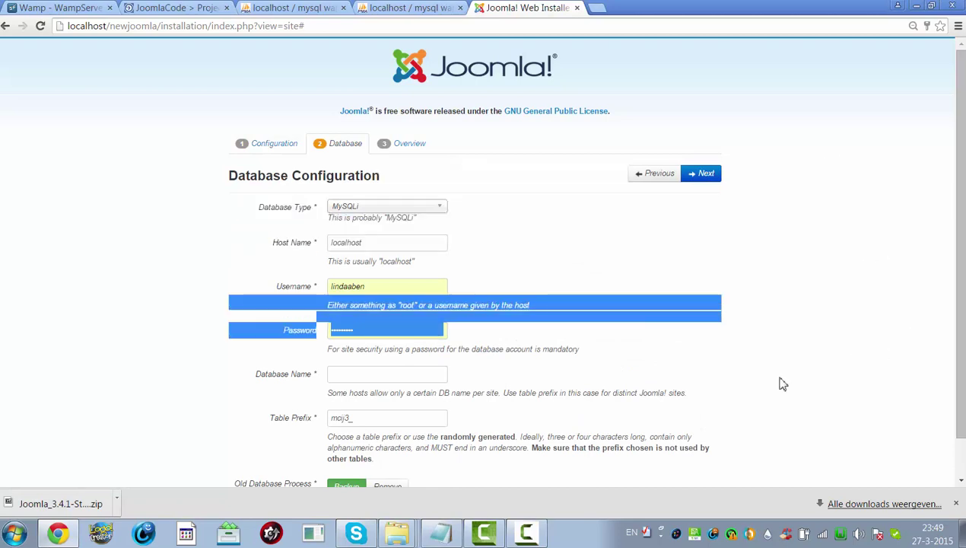
{"action": "left_click", "coordinate": [784, 384]}
{"action": "scroll", "coordinate": [726, 388], "scroll_direction": "down", "scroll_amount": 1}
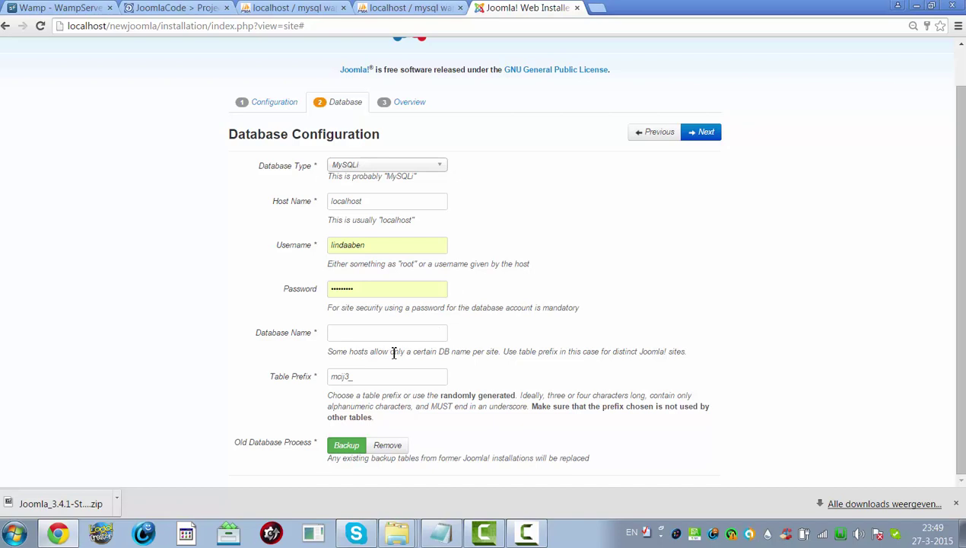
{"action": "double_click", "coordinate": [369, 246]}
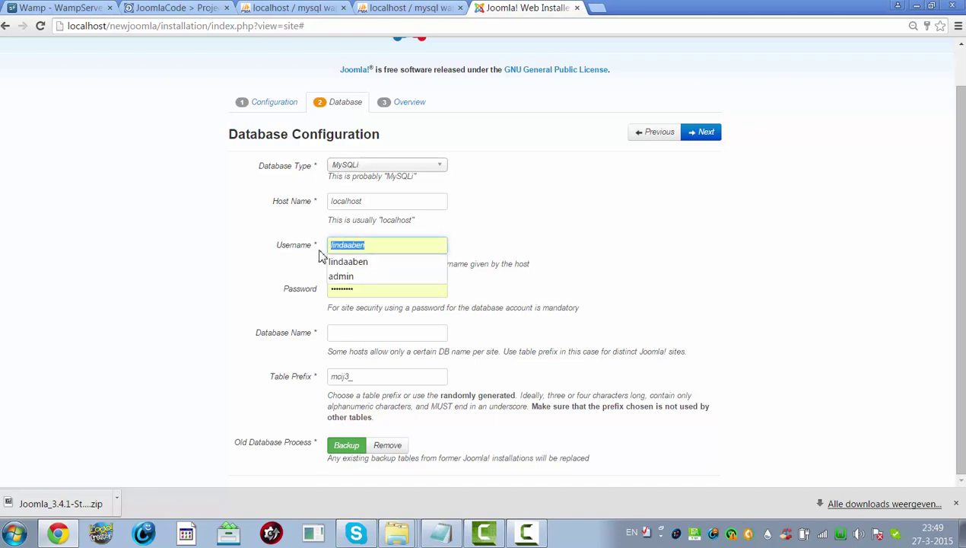
{"action": "key", "text": "BackSpace"}
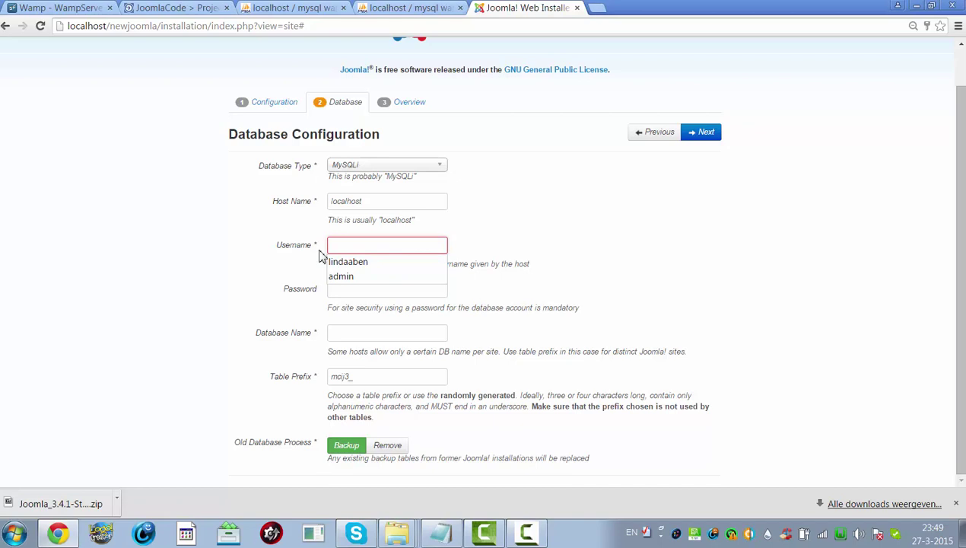
{"action": "left_click", "coordinate": [88, 343]}
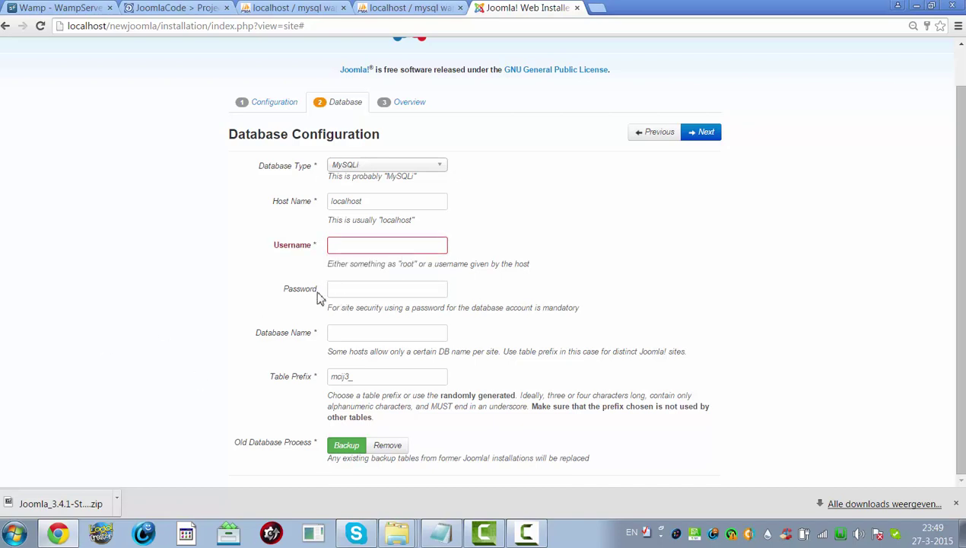
- Enter database user root and database name newjoomla, then continue to Overview
{"action": "left_click", "coordinate": [346, 247]}
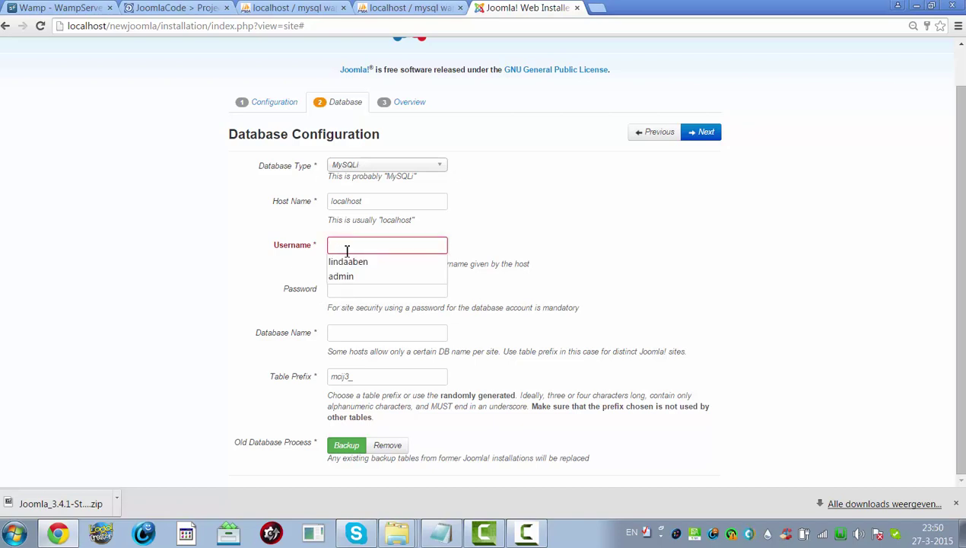
{"action": "type", "text": "root"}
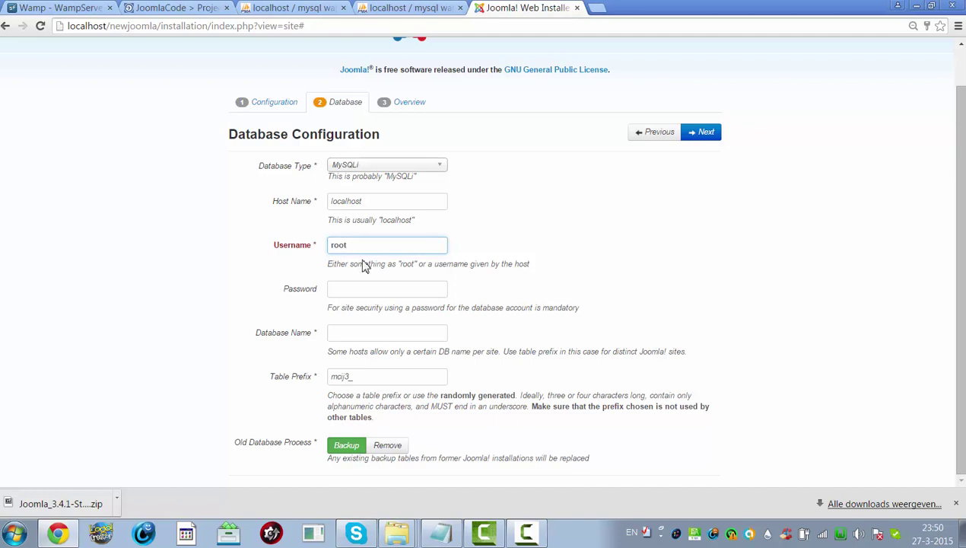
{"action": "left_click", "coordinate": [362, 287]}
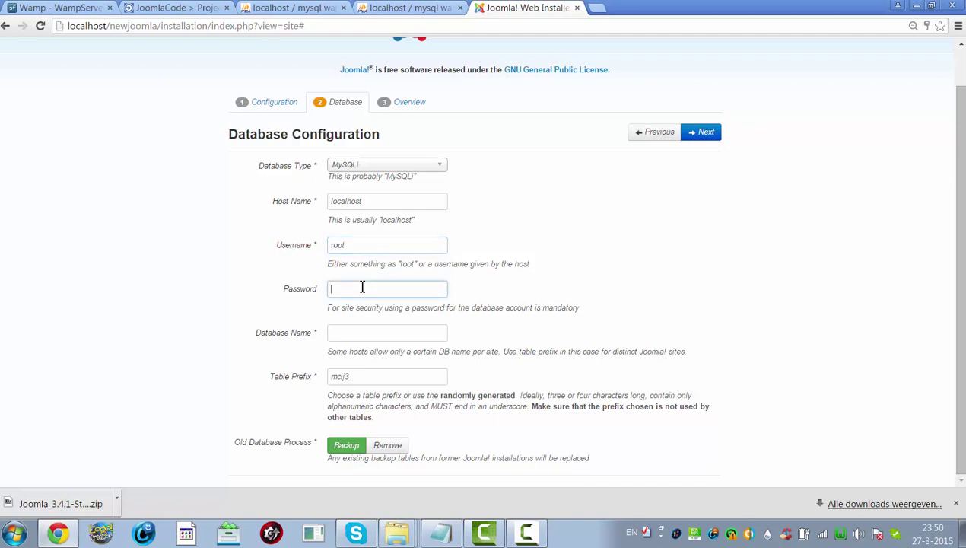
{"action": "left_click", "coordinate": [341, 334]}
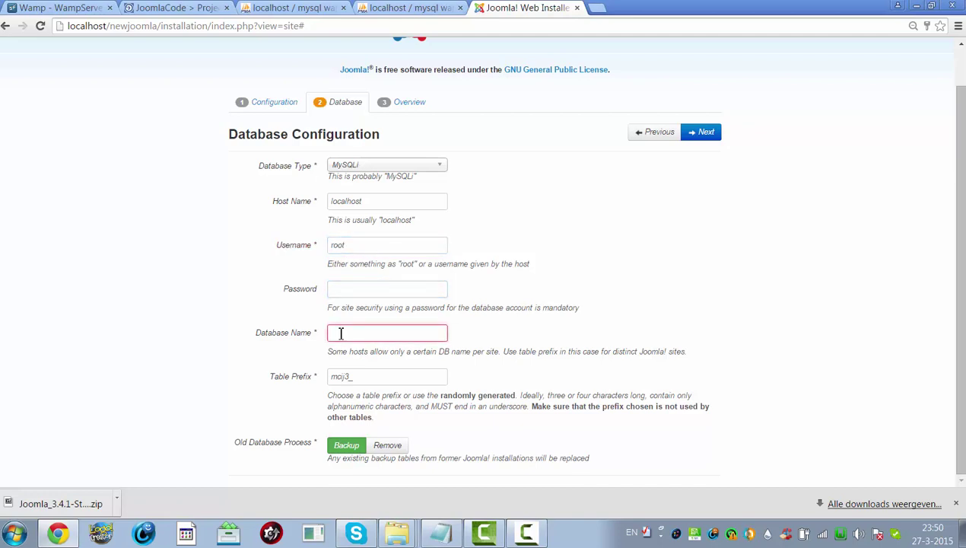
{"action": "type", "text": "newjoomla"}
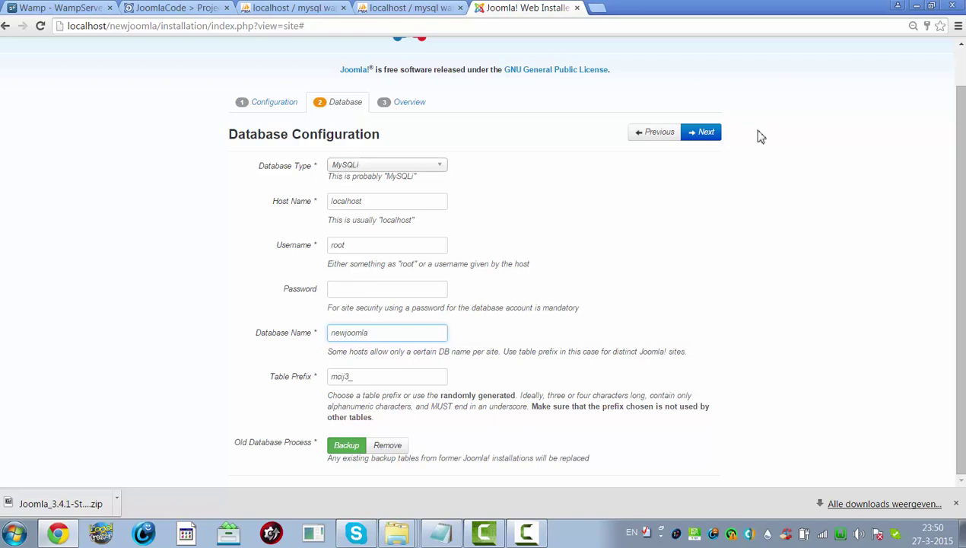
{"action": "left_click", "coordinate": [708, 135]}
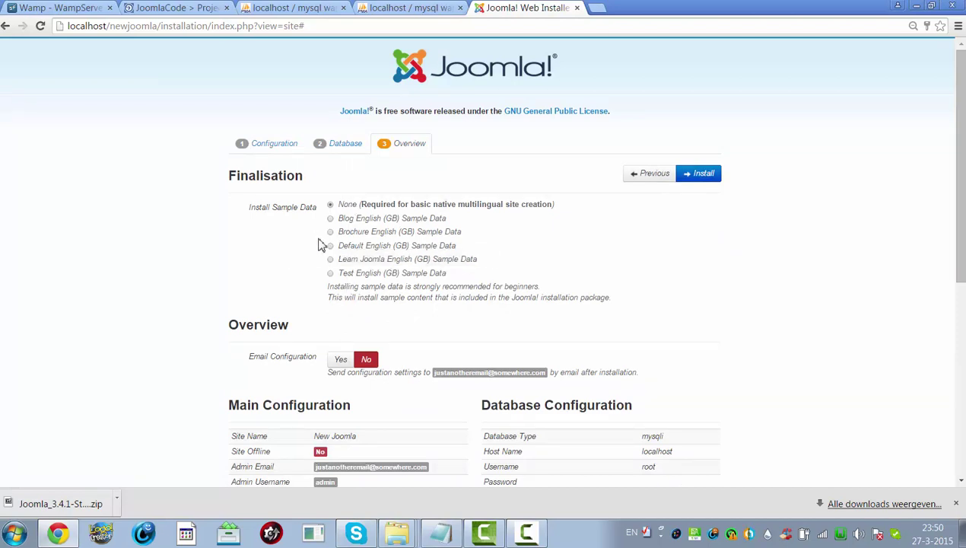
- Choose the Learn Joomla English (GB) sample data and run the installation
{"action": "left_click", "coordinate": [330, 258]}
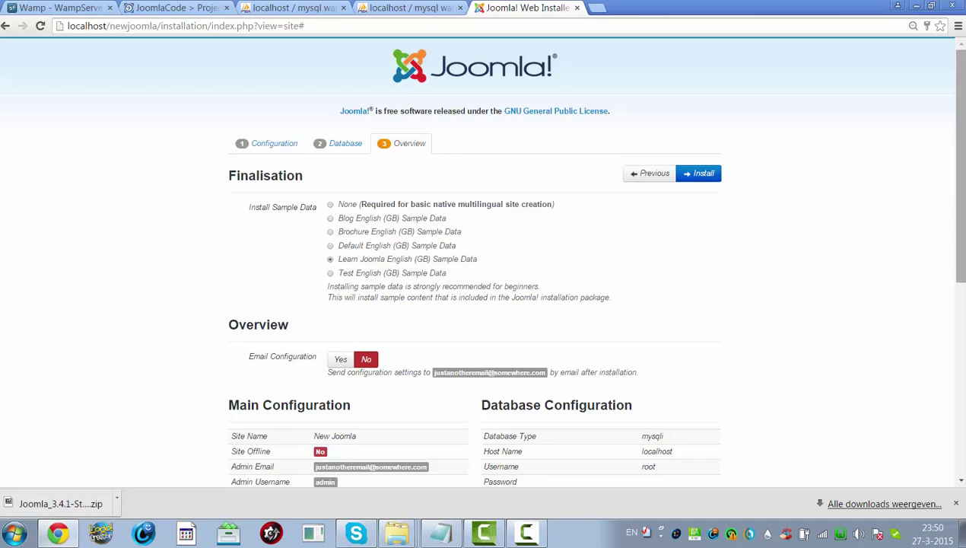
{"action": "mouse_move", "coordinate": [960, 242]}
{"action": "left_mouse_down"}
{"action": "mouse_move", "coordinate": [961, 439]}
{"action": "mouse_move", "coordinate": [961, 241]}
{"action": "left_mouse_up"}
{"action": "left_click", "coordinate": [708, 180]}
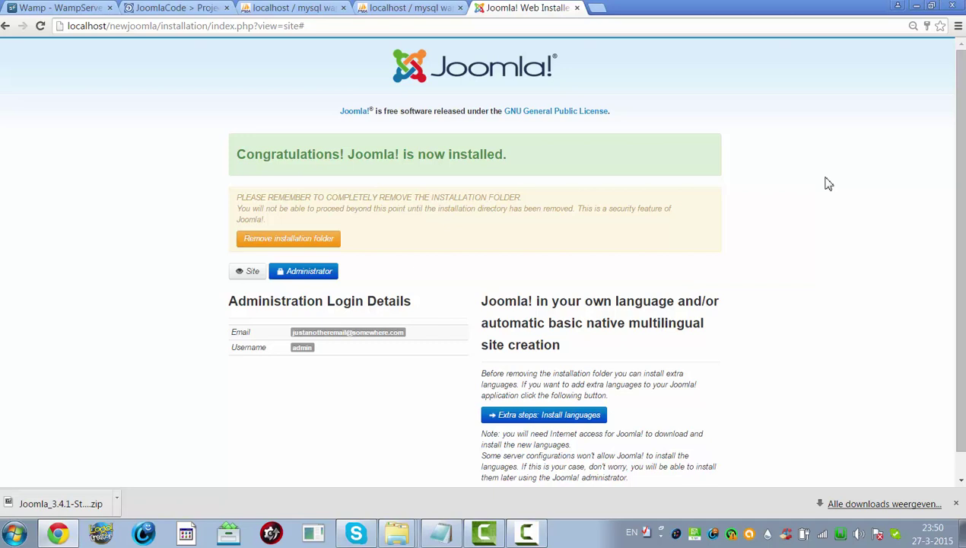
- Remove the installation folder and browse the New Joomla front-end home page
{"action": "left_click", "coordinate": [265, 239]}
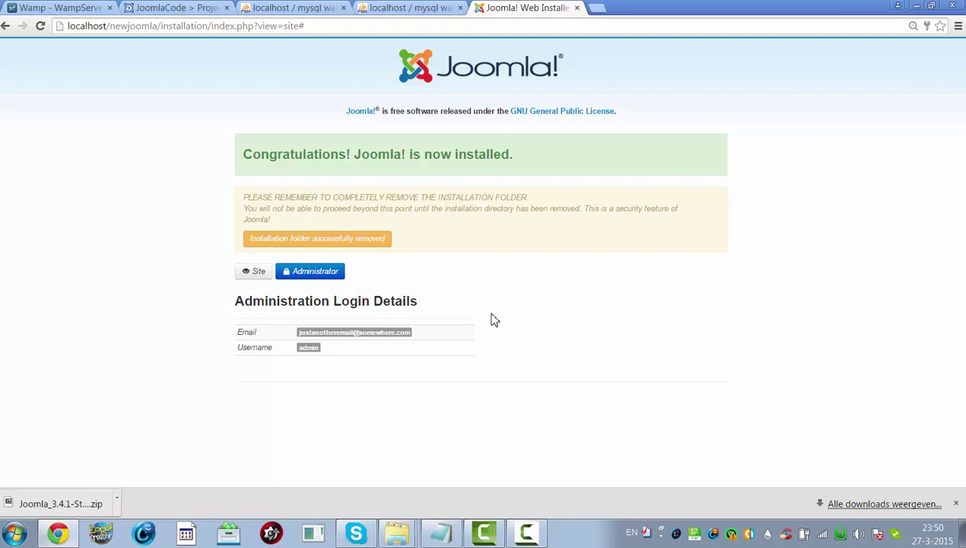
{"action": "left_click", "coordinate": [259, 273]}
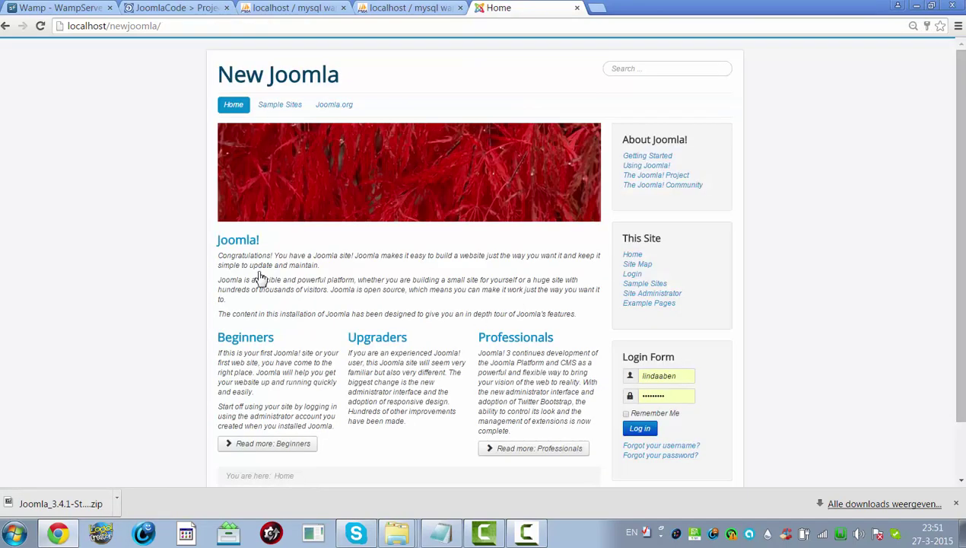
{"action": "scroll", "coordinate": [962, 247], "scroll_direction": "down", "scroll_amount": 1}
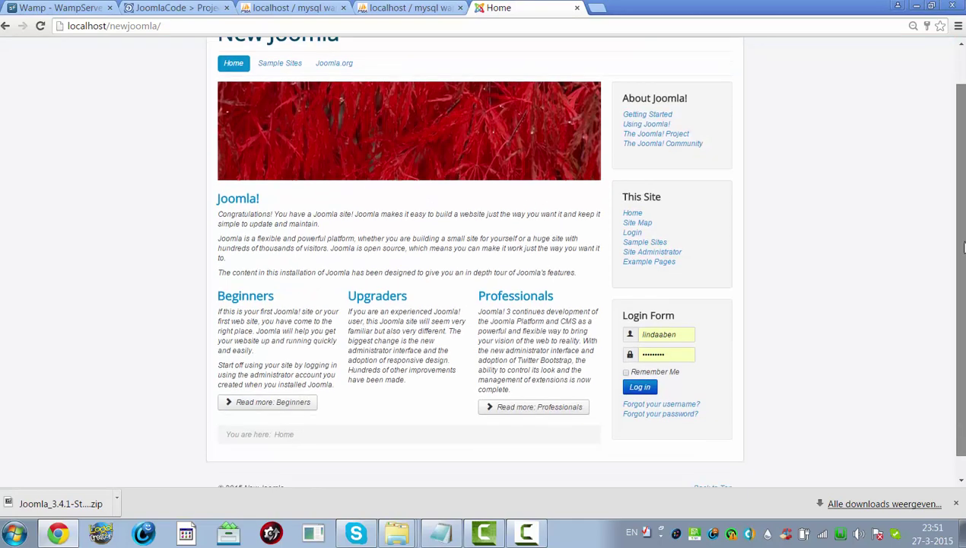
{"action": "left_click_drag", "start_coordinate": [962, 247], "coordinate": [931, 134]}
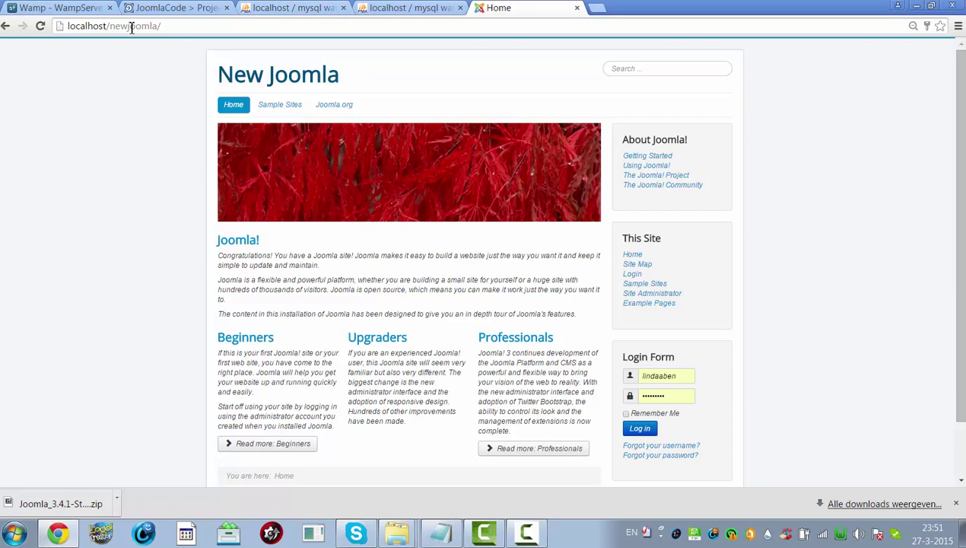
{"action": "left_click", "coordinate": [187, 26]}
- Load the New Joomla back end by appending 'administrator' to the site URL
{"action": "left_click", "coordinate": [200, 26]}
{"action": "type", "text": "administ"}
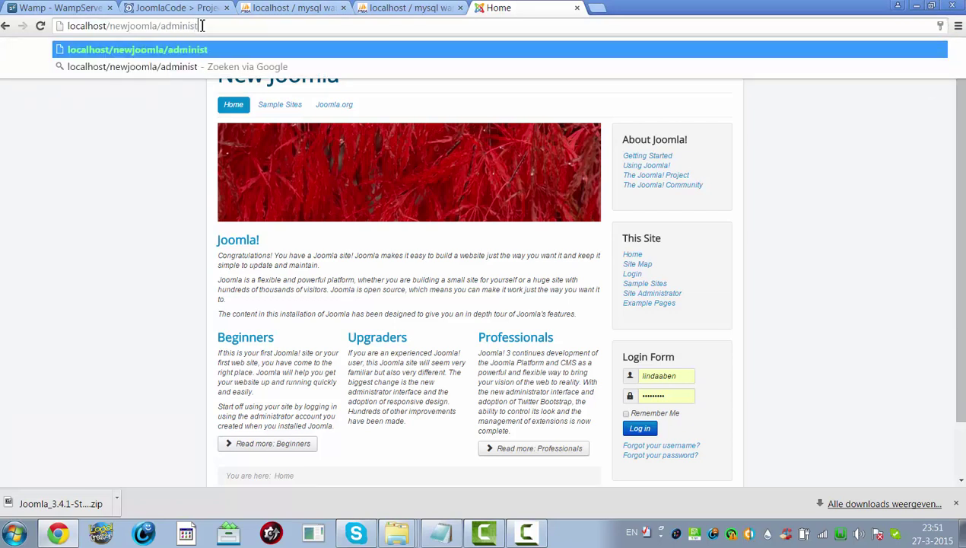
{"action": "type", "text": "rator"}
{"action": "key", "text": "Return"}
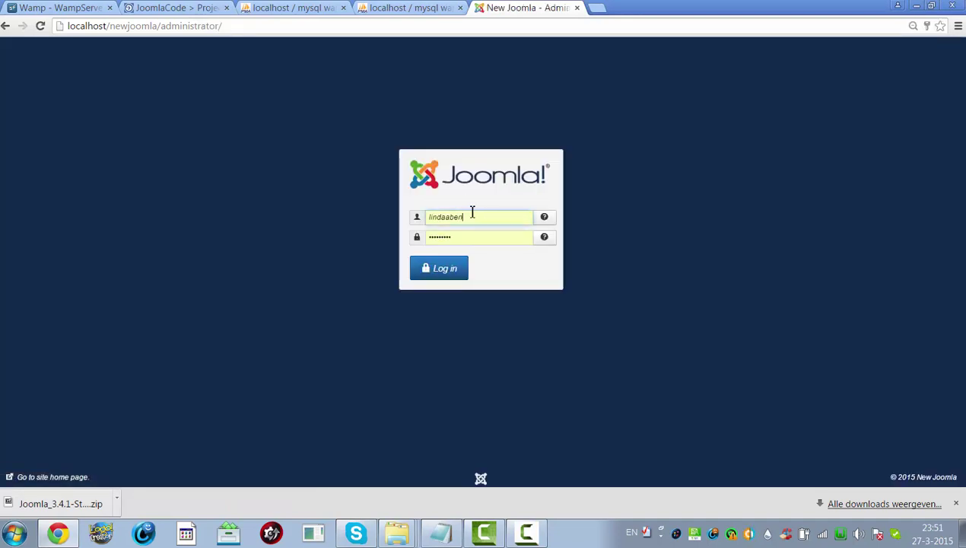
- Log in with the admin username and password, decline saving it, and switch to phpMyAdmin
{"action": "double_click", "coordinate": [464, 215]}
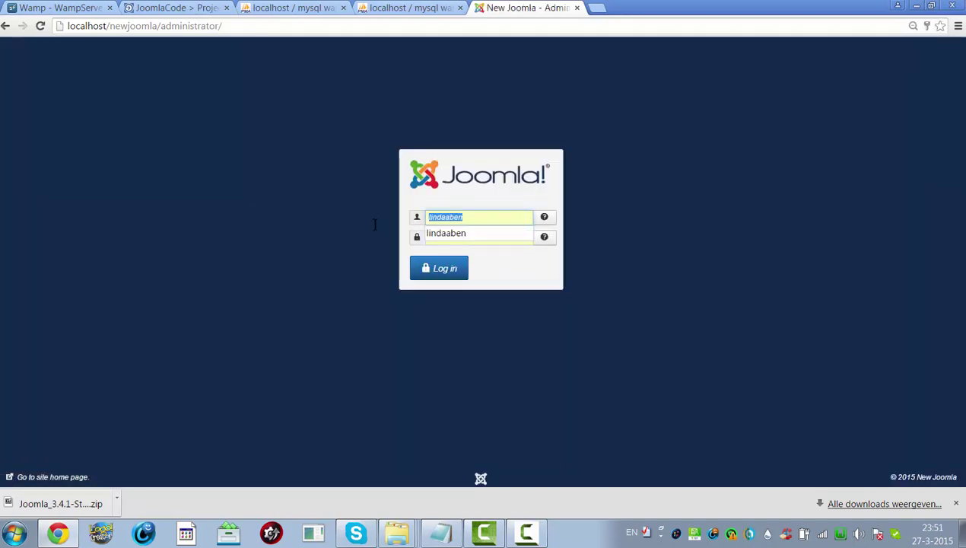
{"action": "key", "text": "BackSpace"}
{"action": "type", "text": "admin"}
{"action": "key", "text": "Tab"}
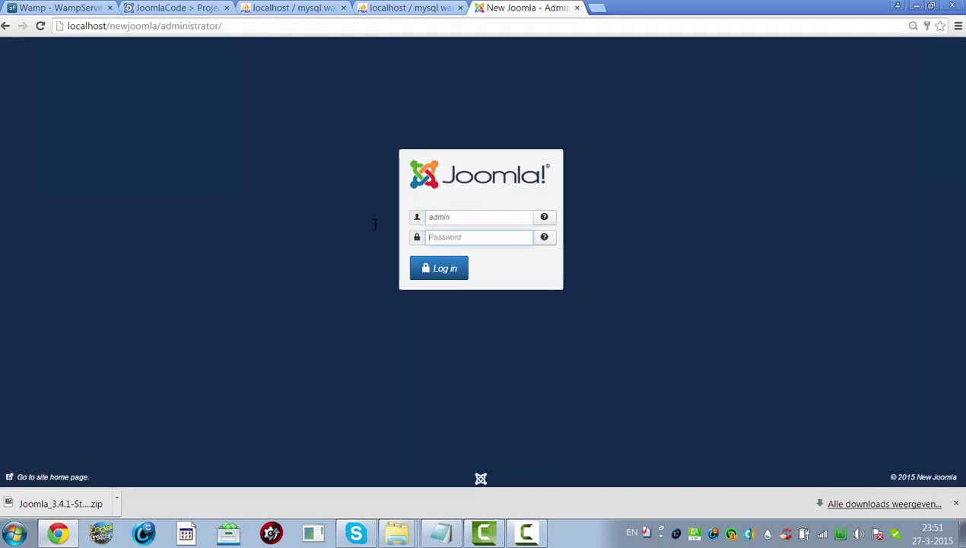
{"action": "type", "text": "a"}
{"action": "left_click", "coordinate": [436, 271]}
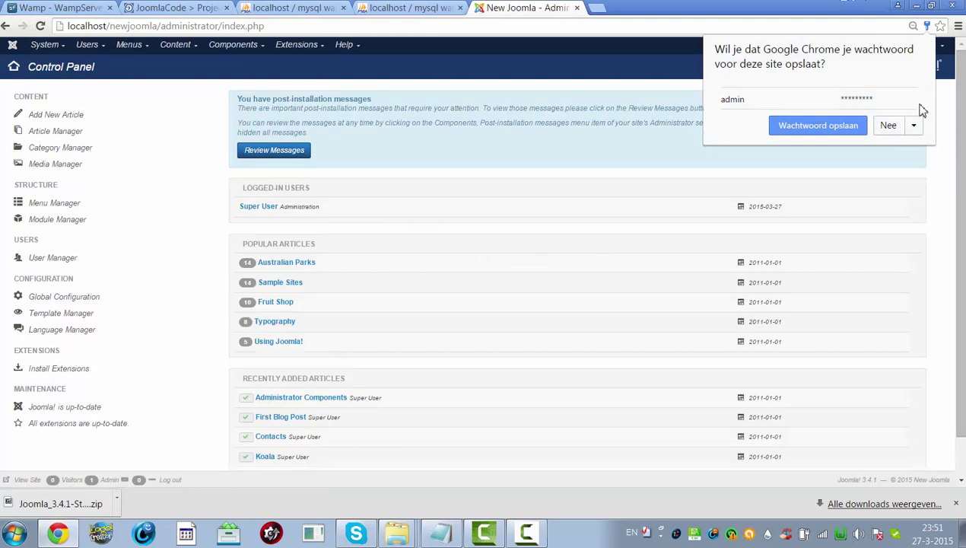
{"action": "left_click", "coordinate": [884, 131]}
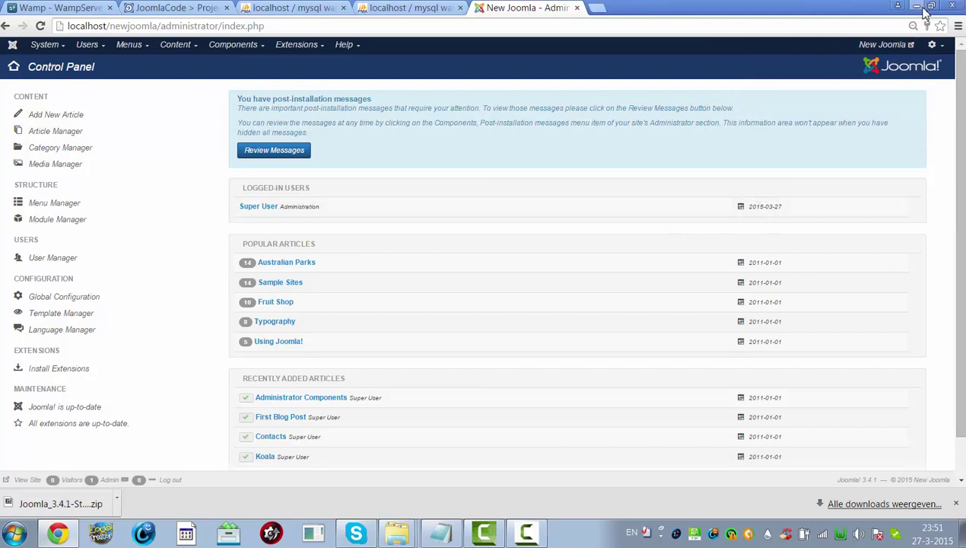
{"action": "left_click", "coordinate": [407, 7]}
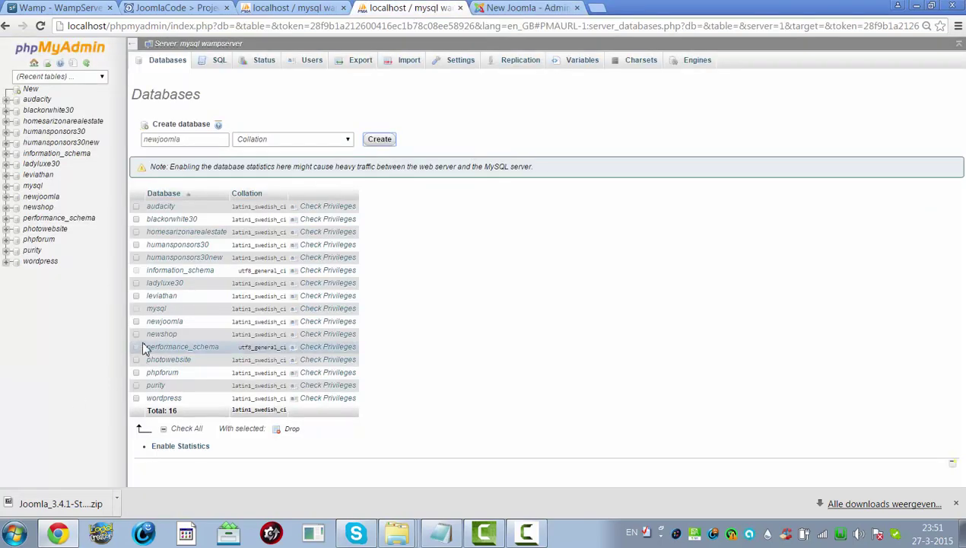
- Show the newjoomla database's Export page with the Custom method and all SQL options
{"action": "left_click", "coordinate": [157, 323]}
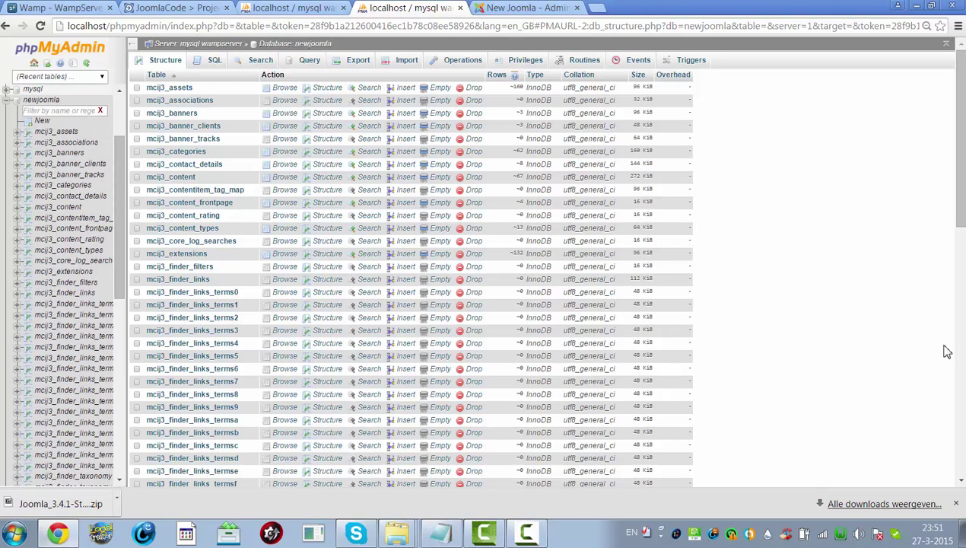
{"action": "left_click", "coordinate": [358, 61]}
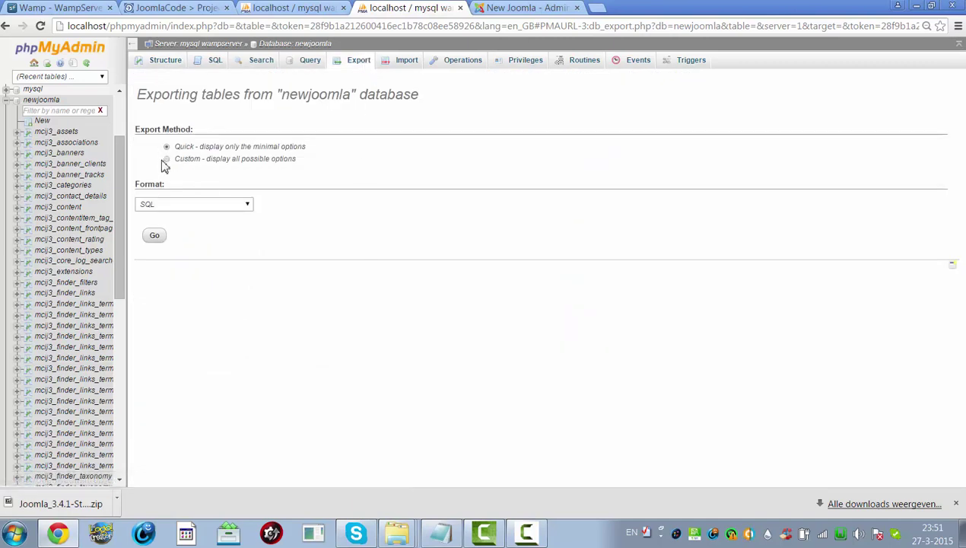
{"action": "left_click", "coordinate": [167, 160]}
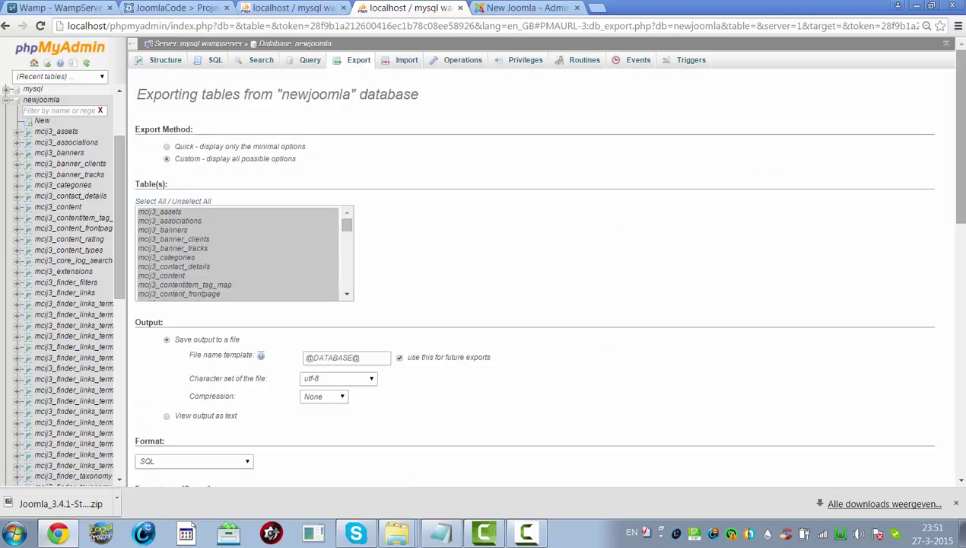
{"action": "scroll", "coordinate": [953, 152], "scroll_direction": "down", "scroll_amount": 2}
{"action": "scroll", "coordinate": [547, 266], "scroll_direction": "down", "scroll_amount": 1}
{"action": "scroll", "coordinate": [546, 274], "scroll_direction": "down", "scroll_amount": 4}
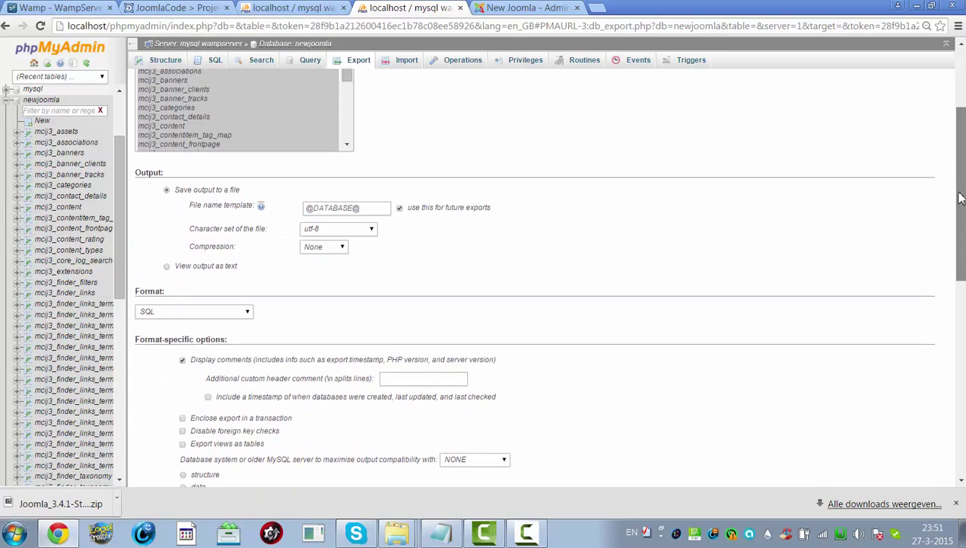
{"action": "scroll", "coordinate": [546, 274], "scroll_direction": "down", "scroll_amount": 2}
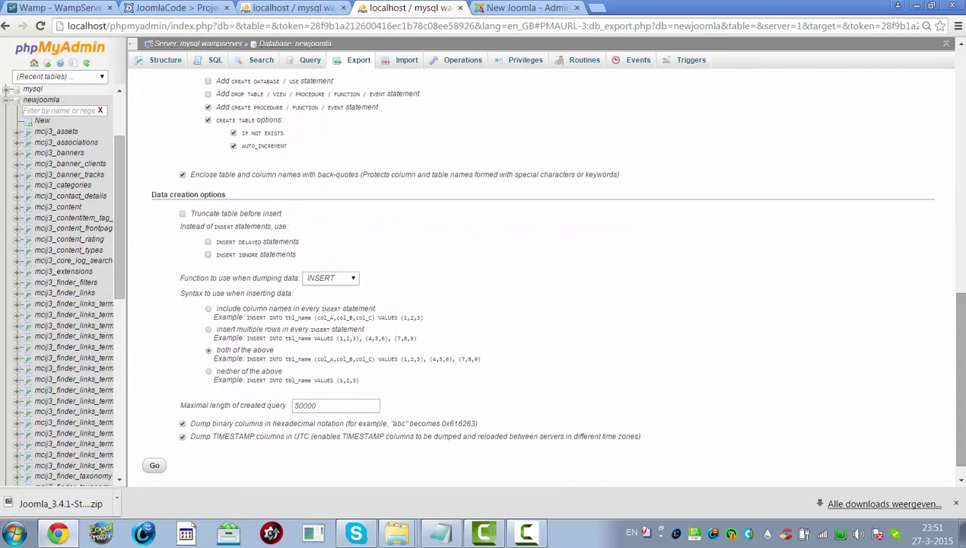
{"action": "left_click_drag", "start_coordinate": [961, 426], "coordinate": [861, 265]}
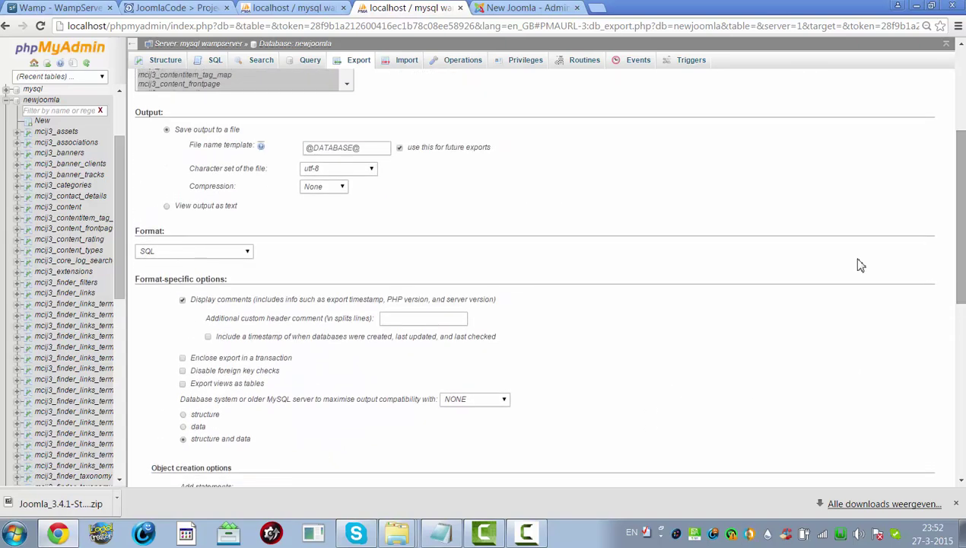
- Export the newjoomla database with gzipped compression
{"action": "left_click", "coordinate": [316, 187]}
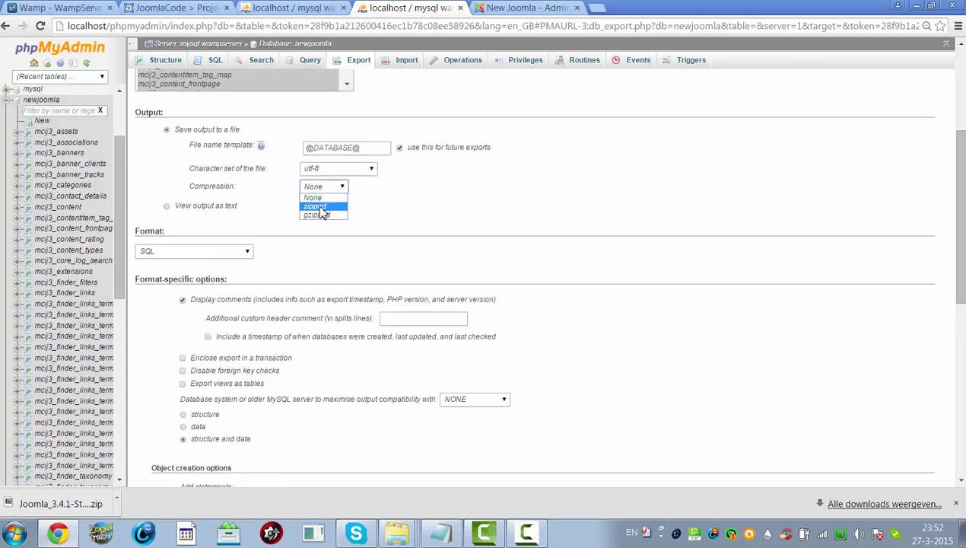
{"action": "left_click", "coordinate": [317, 214]}
{"action": "left_click_drag", "start_coordinate": [957, 297], "coordinate": [960, 483]}
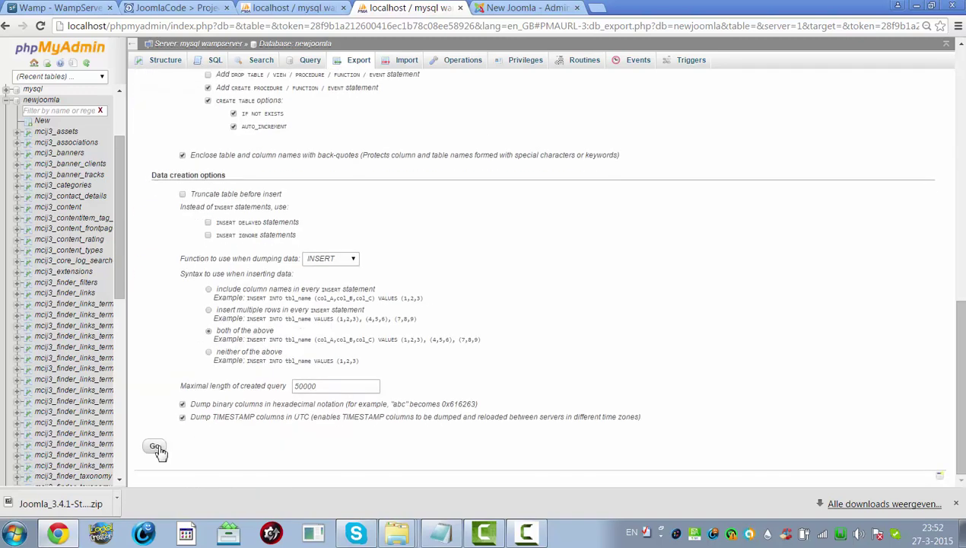
{"action": "left_click", "coordinate": [156, 446]}
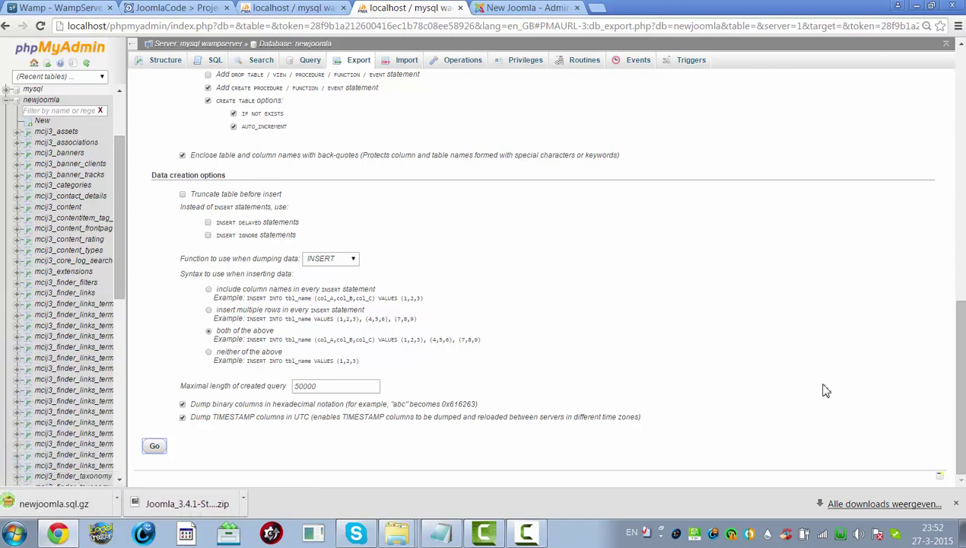
- Set compression back to None and export newjoomla as an uncompressed newjoomla.sql
{"action": "left_click_drag", "start_coordinate": [961, 354], "coordinate": [962, 185]}
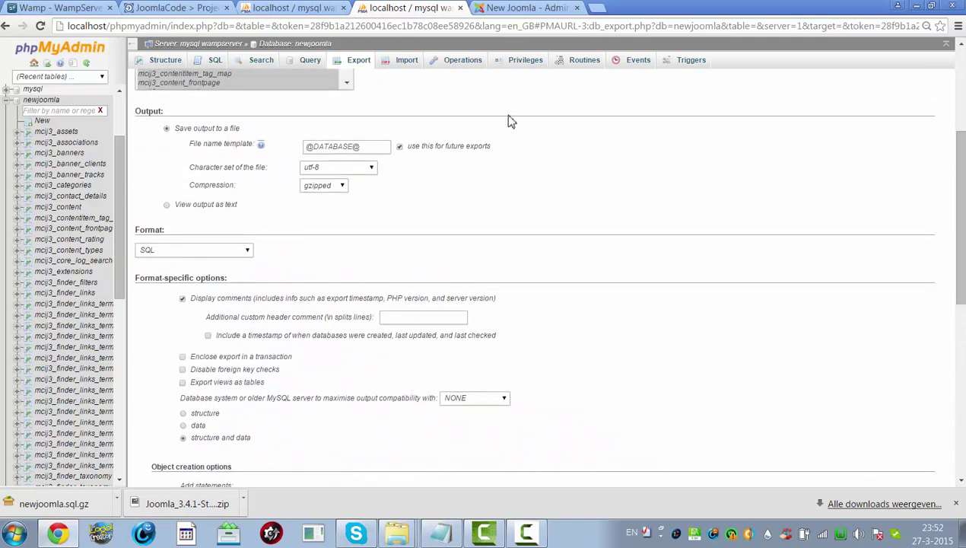
{"action": "left_click", "coordinate": [324, 188]}
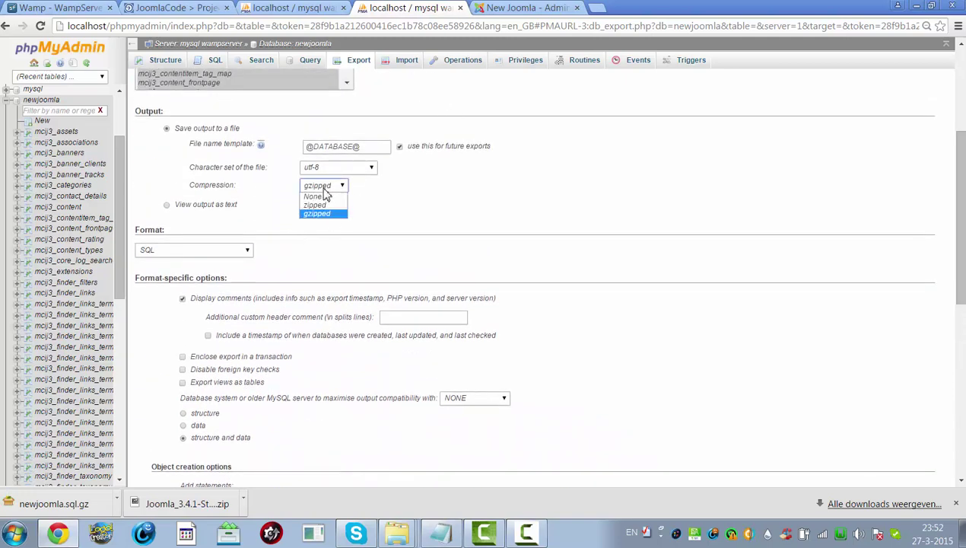
{"action": "left_click", "coordinate": [322, 196]}
{"action": "left_click", "coordinate": [321, 188]}
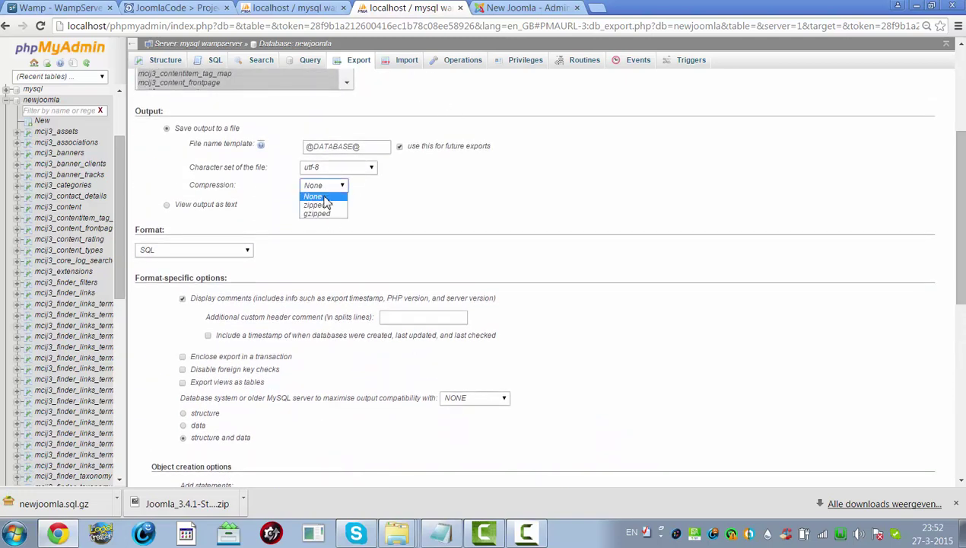
{"action": "left_click", "coordinate": [323, 199]}
{"action": "left_click_drag", "start_coordinate": [955, 315], "coordinate": [942, 481]}
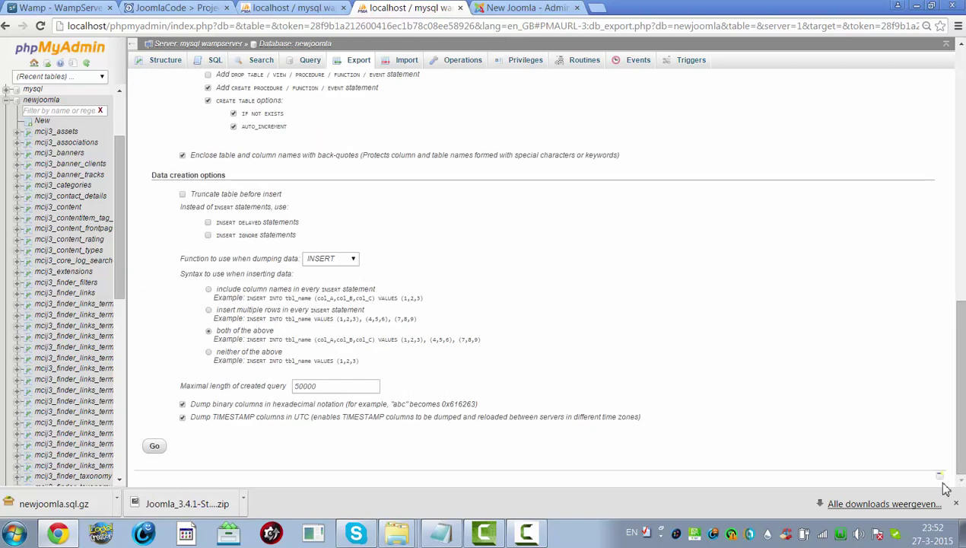
{"action": "left_click", "coordinate": [154, 445]}
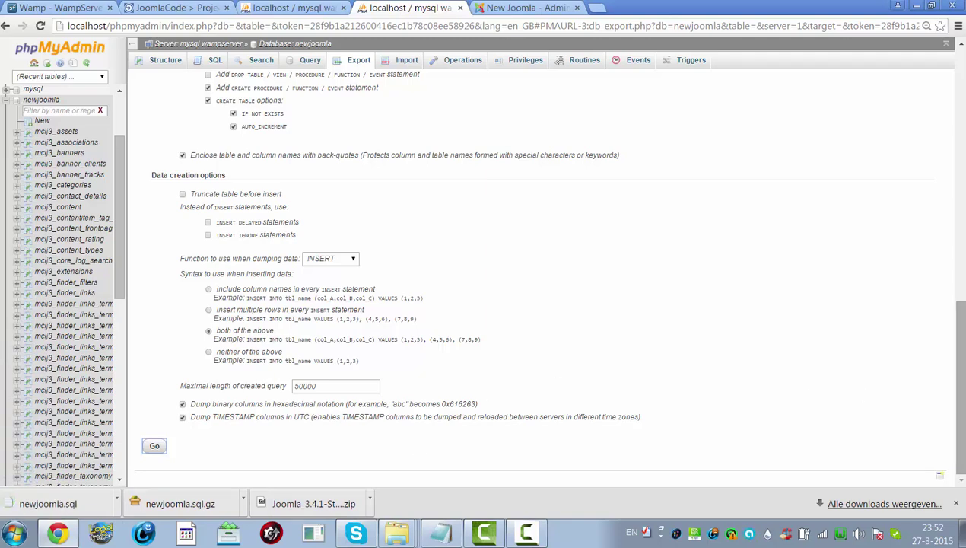
{"action": "left_click_drag", "start_coordinate": [961, 385], "coordinate": [960, 144]}
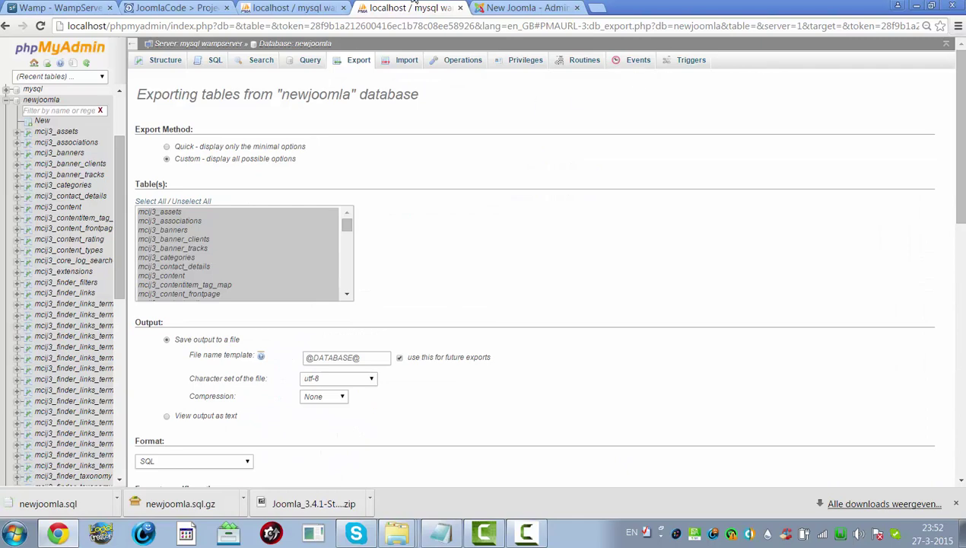
- Export newjoomla again with zipped compression, downloading newjoomla.sql.zip
{"action": "left_click", "coordinate": [316, 398]}
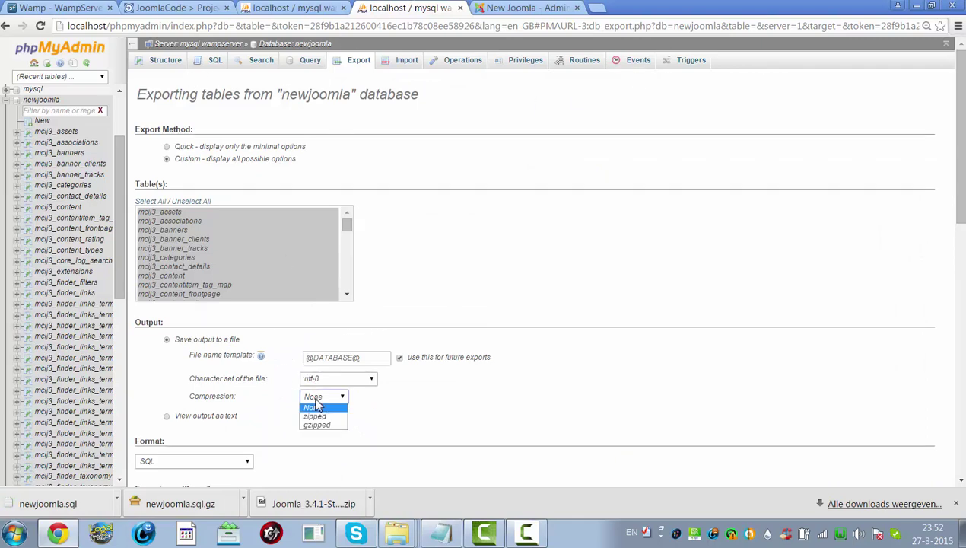
{"action": "left_click", "coordinate": [318, 419]}
{"action": "scroll", "coordinate": [493, 456], "scroll_direction": "down", "scroll_amount": 15}
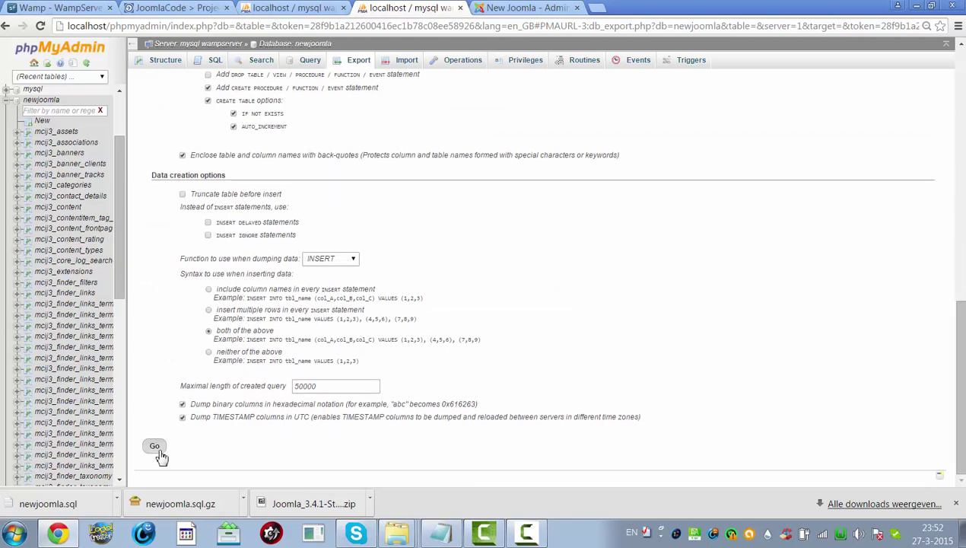
{"action": "left_click", "coordinate": [157, 452]}
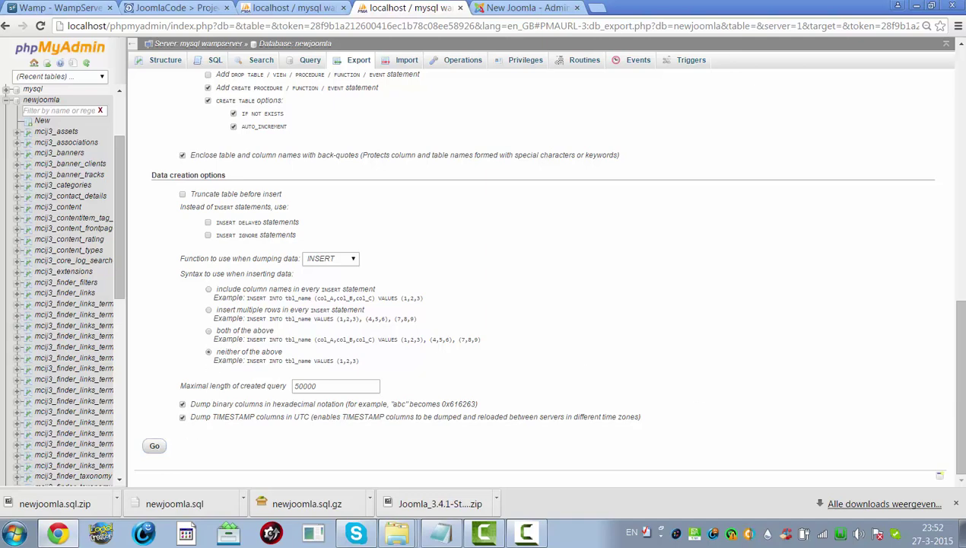
{"action": "left_click_drag", "start_coordinate": [958, 353], "coordinate": [958, 99]}
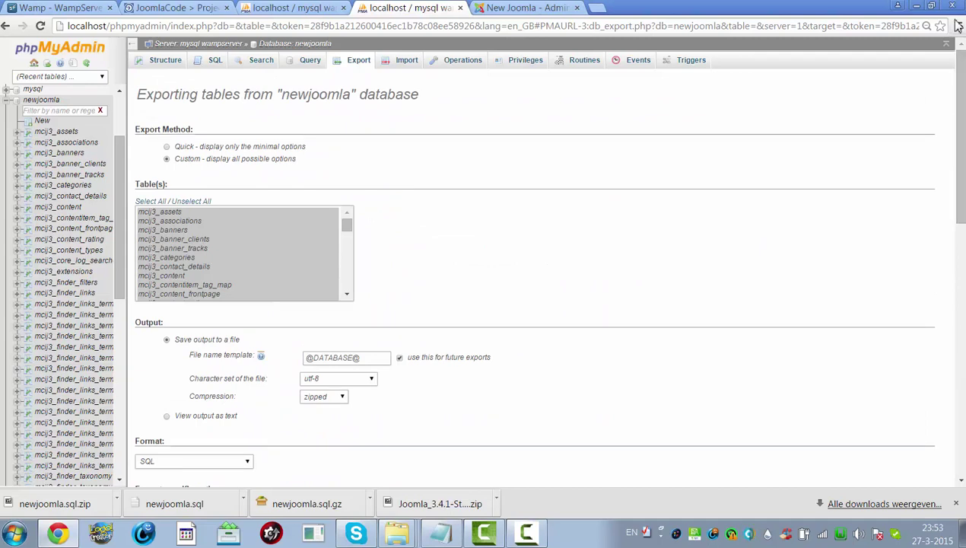
{"action": "left_click_drag", "start_coordinate": [344, 225], "coordinate": [356, 204]}
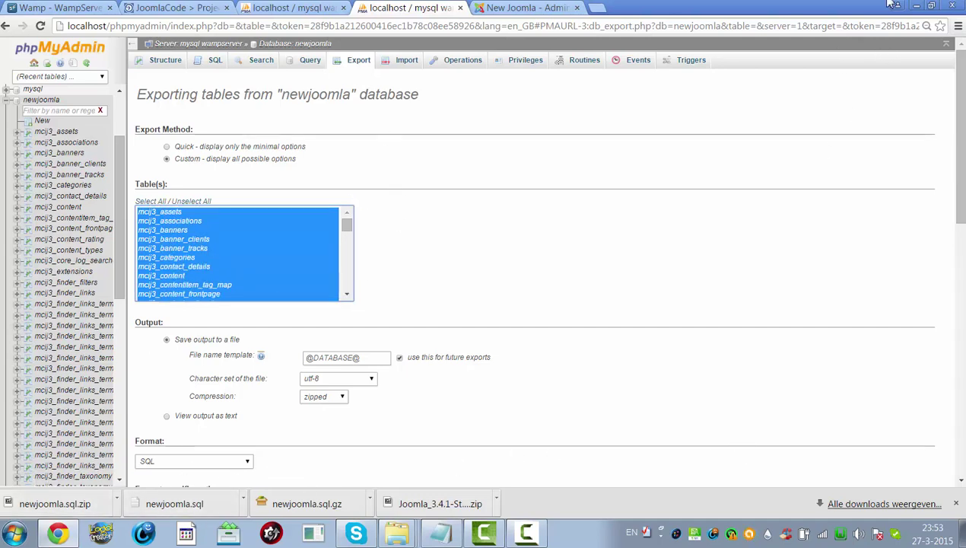
{"action": "left_click", "coordinate": [15, 532]}
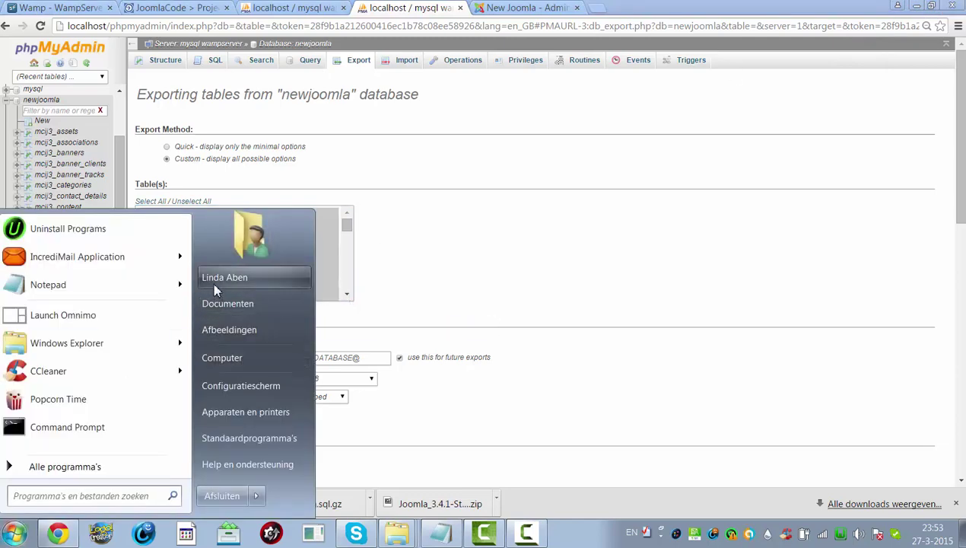
- Cut the three newjoomla exports (.sql, .sql.gz, .sql.zip) from the Downloads folder
{"action": "left_click", "coordinate": [242, 279]}
{"action": "double_click", "coordinate": [685, 122]}
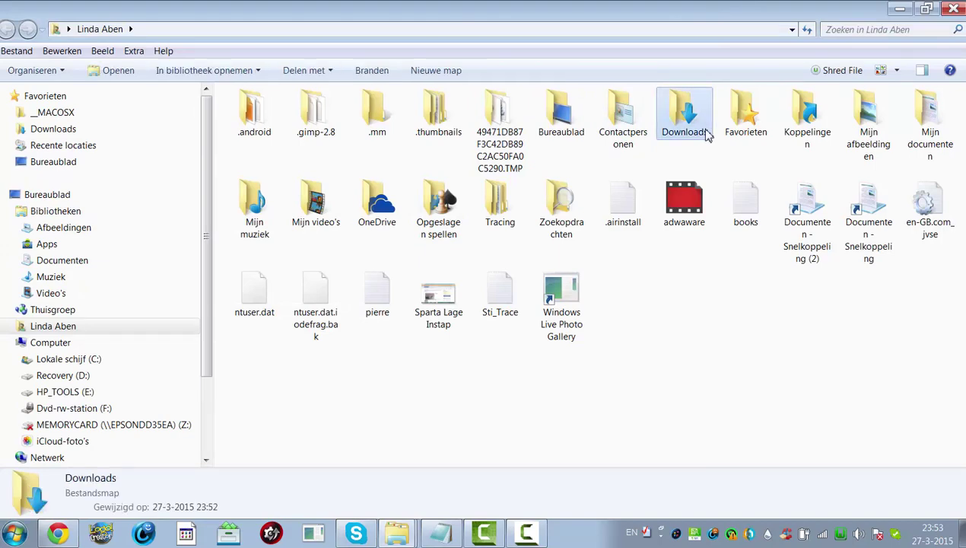
{"action": "scroll", "coordinate": [799, 152], "scroll_direction": "down", "scroll_amount": 3}
{"action": "scroll", "coordinate": [806, 160], "scroll_direction": "down", "scroll_amount": 9}
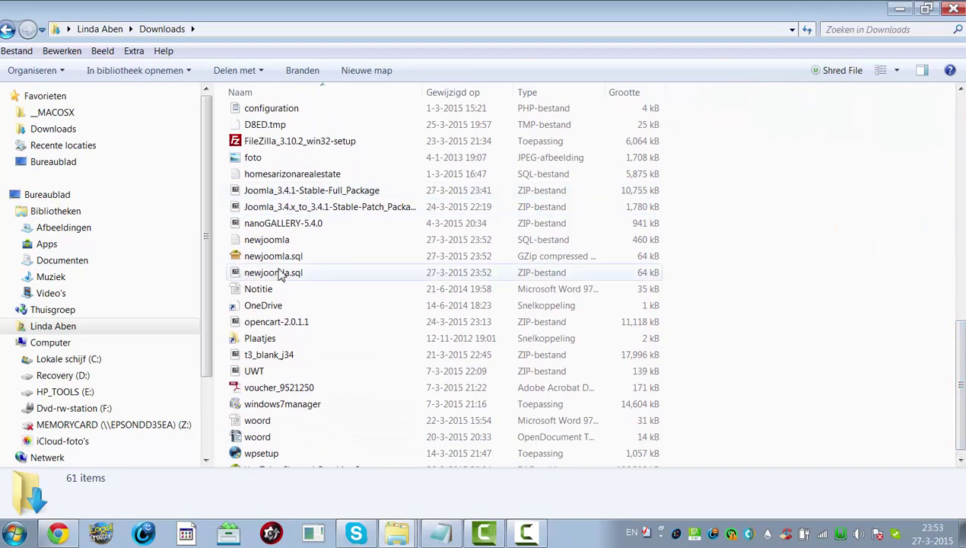
{"action": "left_click", "coordinate": [289, 274]}
{"action": "left_click", "coordinate": [283, 257], "text": "ctrl"}
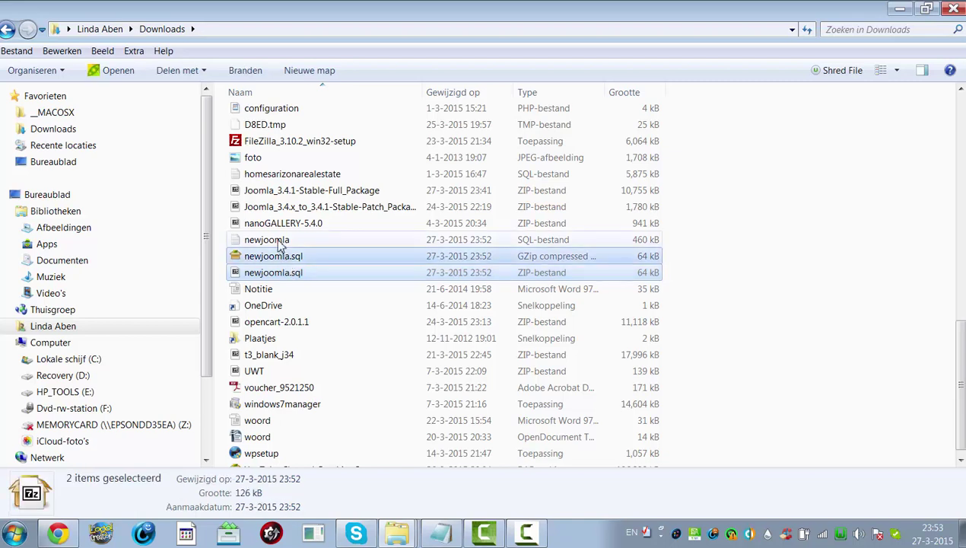
{"action": "left_click", "coordinate": [278, 242], "text": "ctrl"}
{"action": "right_click", "coordinate": [278, 242]}
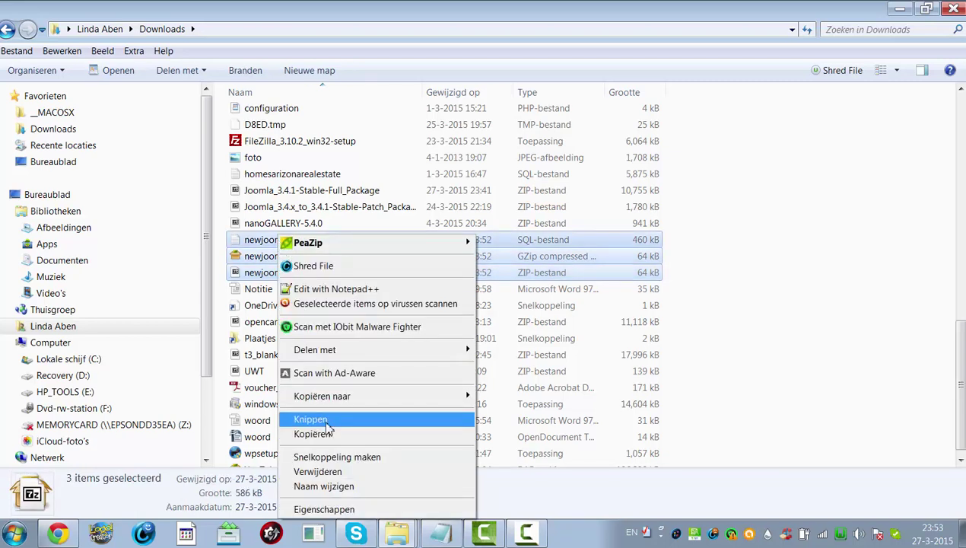
{"action": "left_click", "coordinate": [326, 421]}
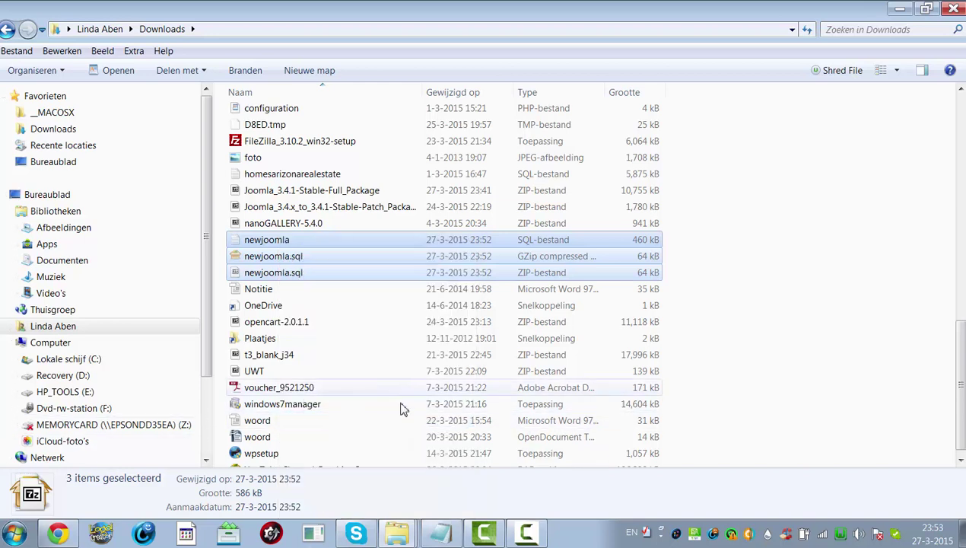
- Create a new folder named SQL inside the Newjoomla site folder
{"action": "left_click", "coordinate": [412, 537]}
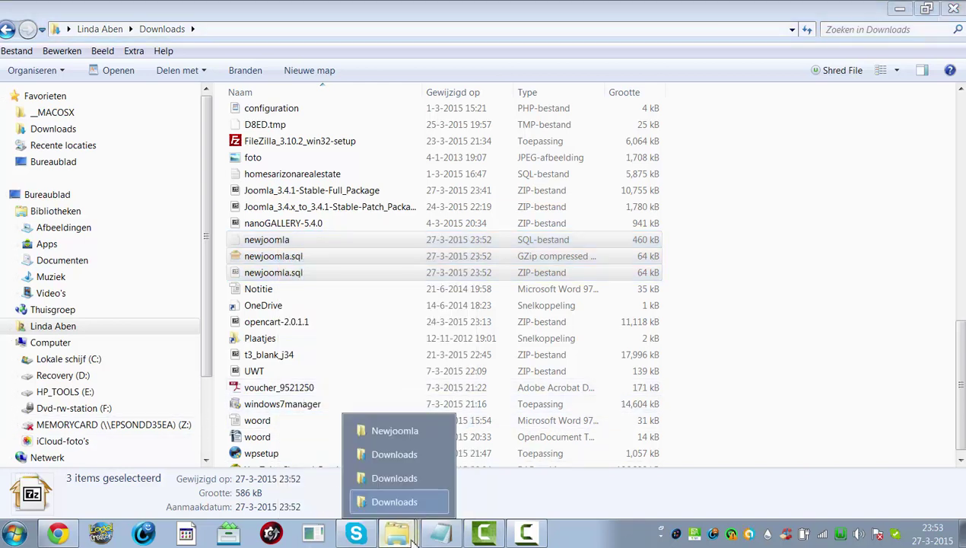
{"action": "left_click", "coordinate": [392, 431]}
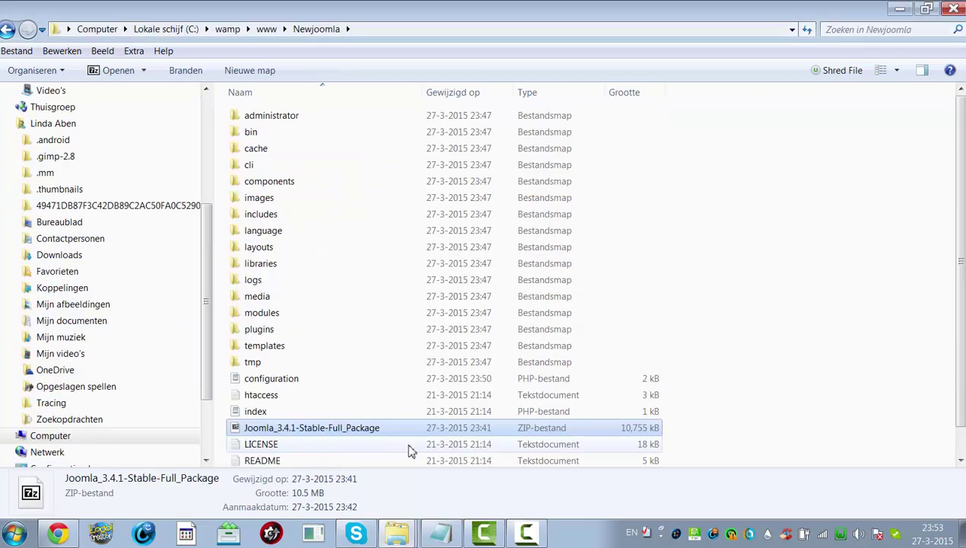
{"action": "right_click", "coordinate": [294, 397]}
{"action": "mouse_move", "coordinate": [359, 364]}
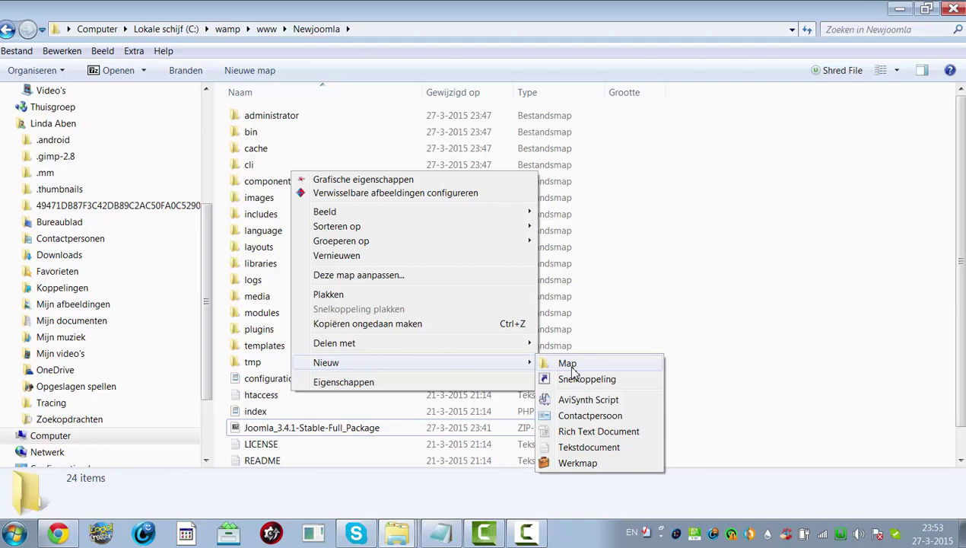
{"action": "left_click", "coordinate": [572, 368]}
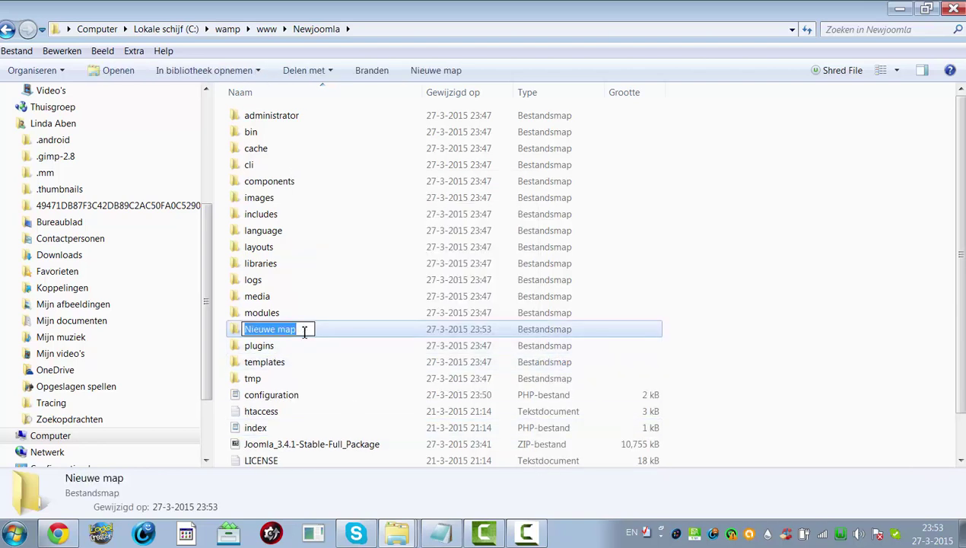
{"action": "key", "text": "BackSpace"}
{"action": "type", "text": "S"}
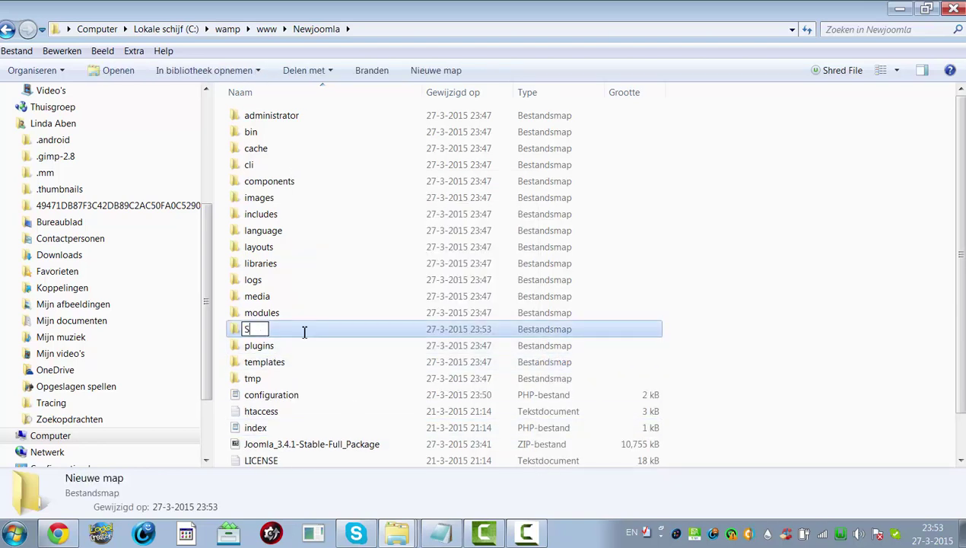
{"action": "type", "text": "QL"}
{"action": "key", "text": "Return"}
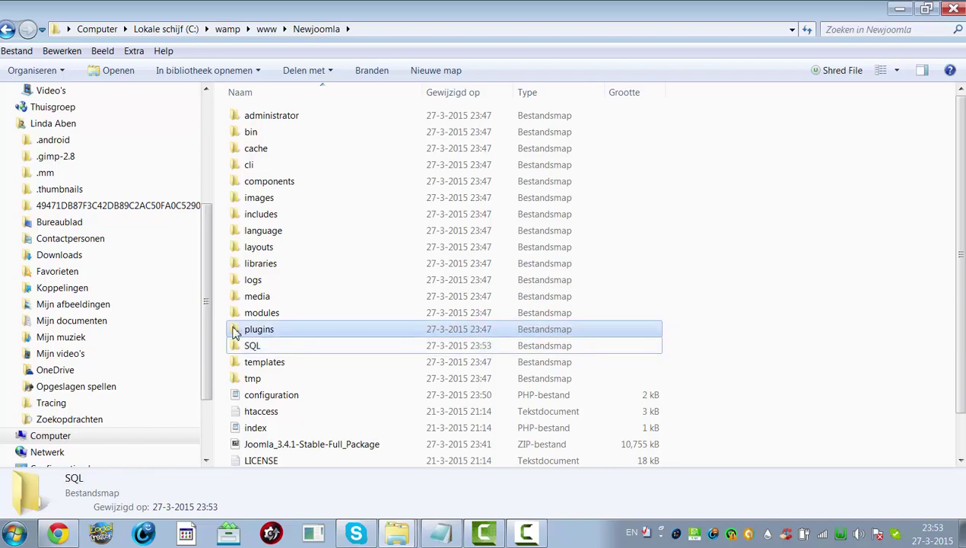
- Paste the three exports into the SQL folder and return to Newjoomla
{"action": "left_click", "coordinate": [234, 336]}
{"action": "double_click", "coordinate": [240, 345]}
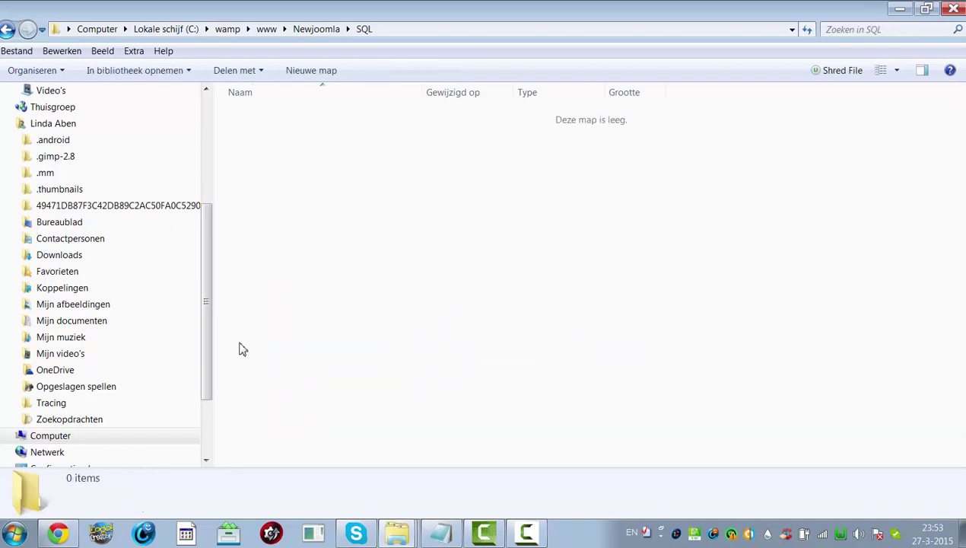
{"action": "key", "text": "ctrl+v"}
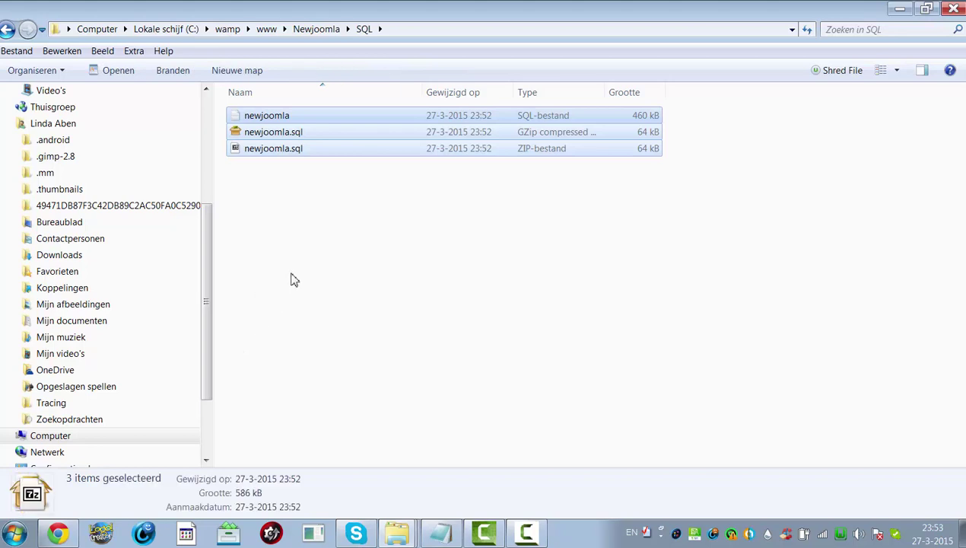
{"action": "left_click", "coordinate": [7, 29]}
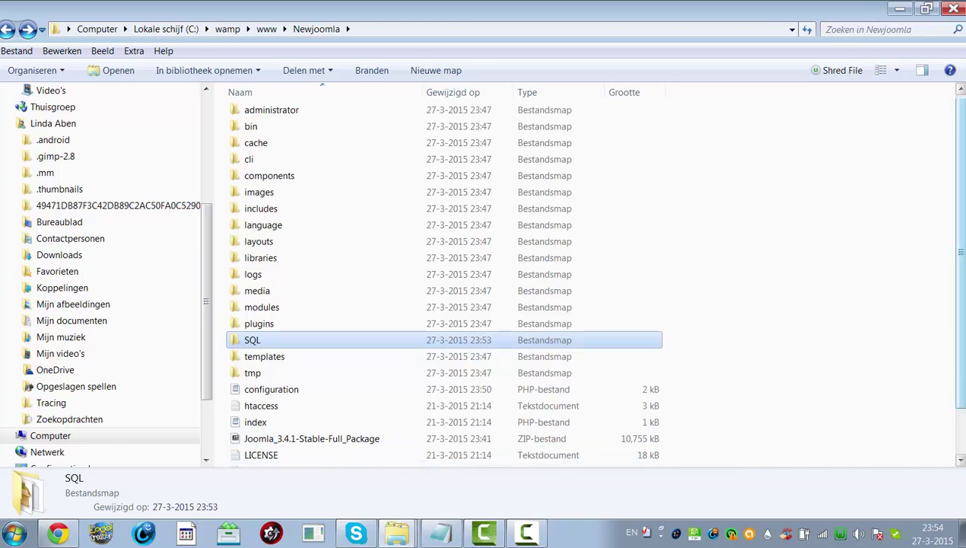
- Launch phpMyAdmin from the WampServer tray menu
{"action": "scroll", "coordinate": [942, 282], "scroll_direction": "down", "scroll_amount": 2}
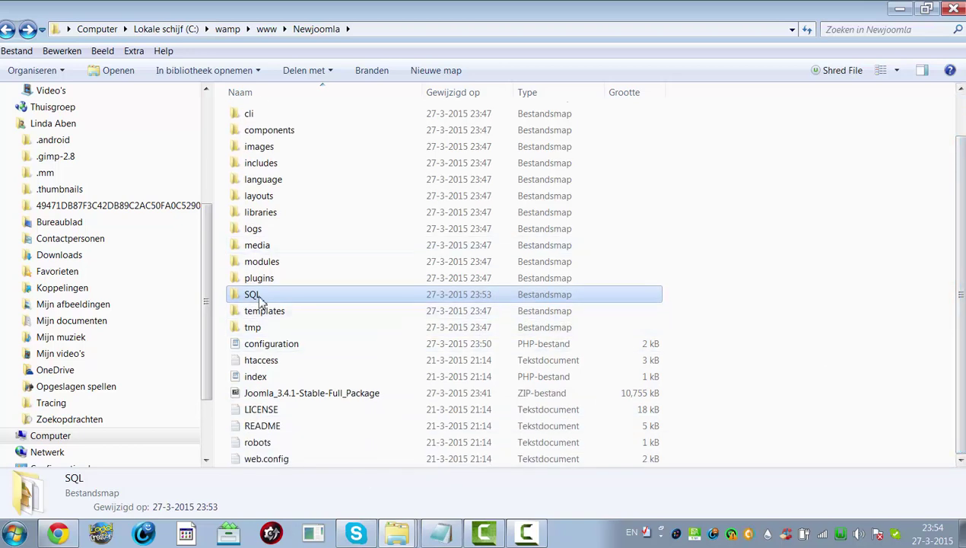
{"action": "mouse_move", "coordinate": [253, 301]}
{"action": "left_click", "coordinate": [839, 536]}
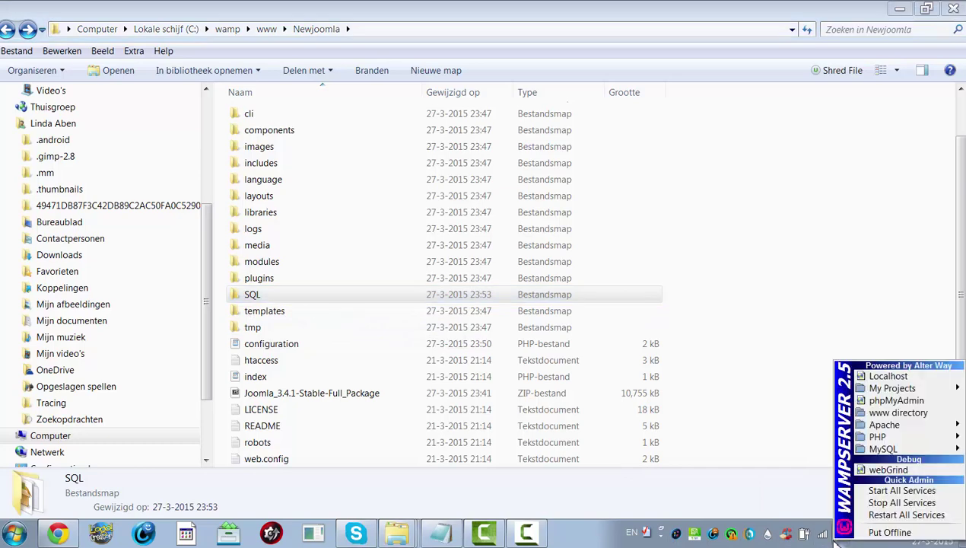
{"action": "left_click", "coordinate": [894, 401]}
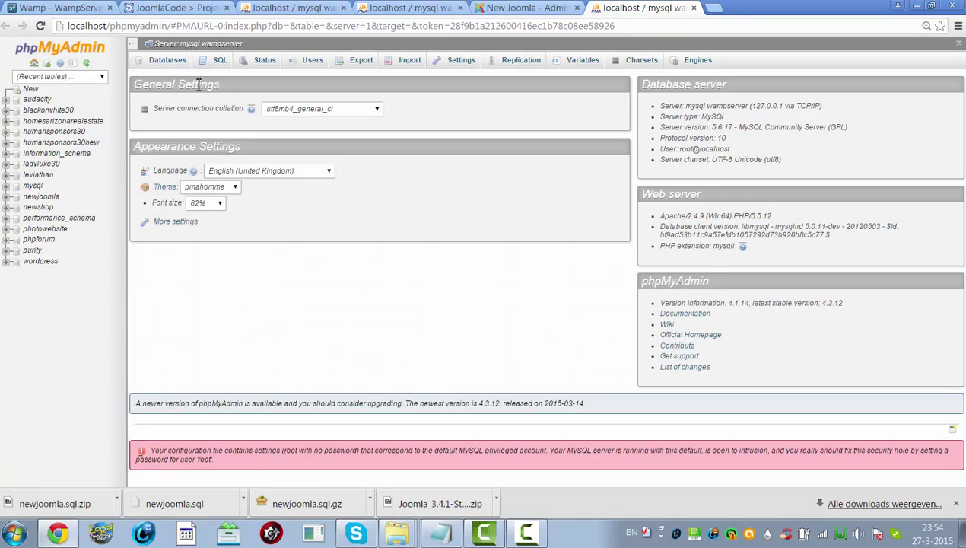
- Open phpMyAdmin's Import page and cancel the file chooser
{"action": "left_click", "coordinate": [169, 63]}
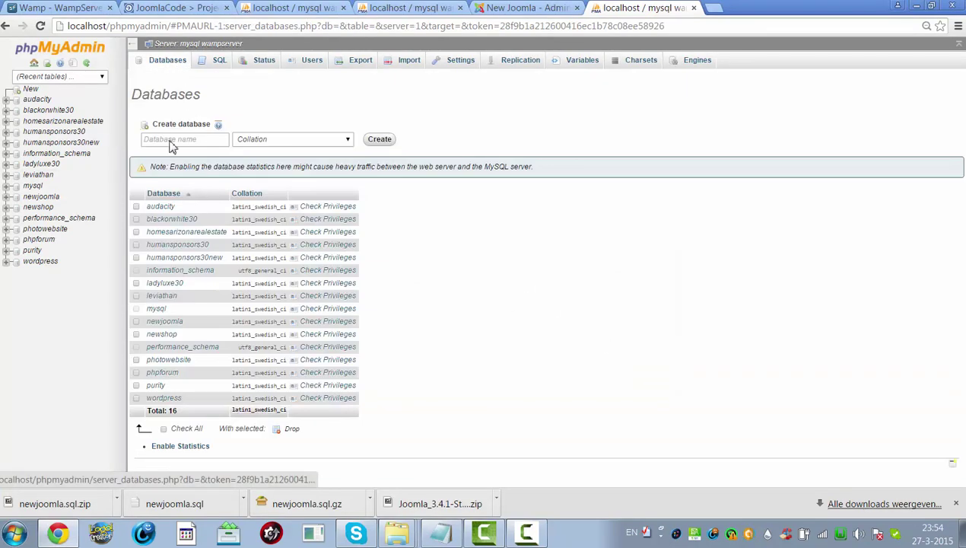
{"action": "left_click", "coordinate": [172, 138]}
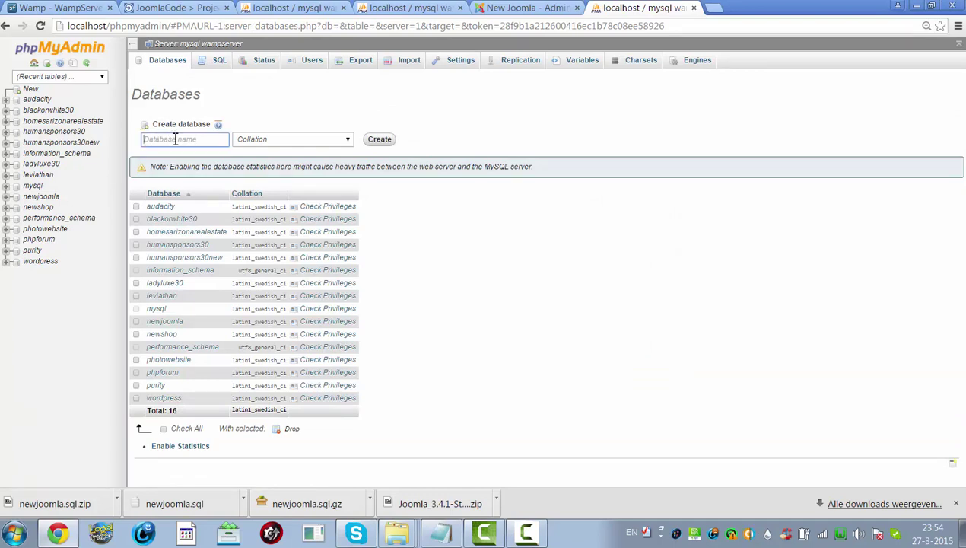
{"action": "left_click", "coordinate": [417, 64]}
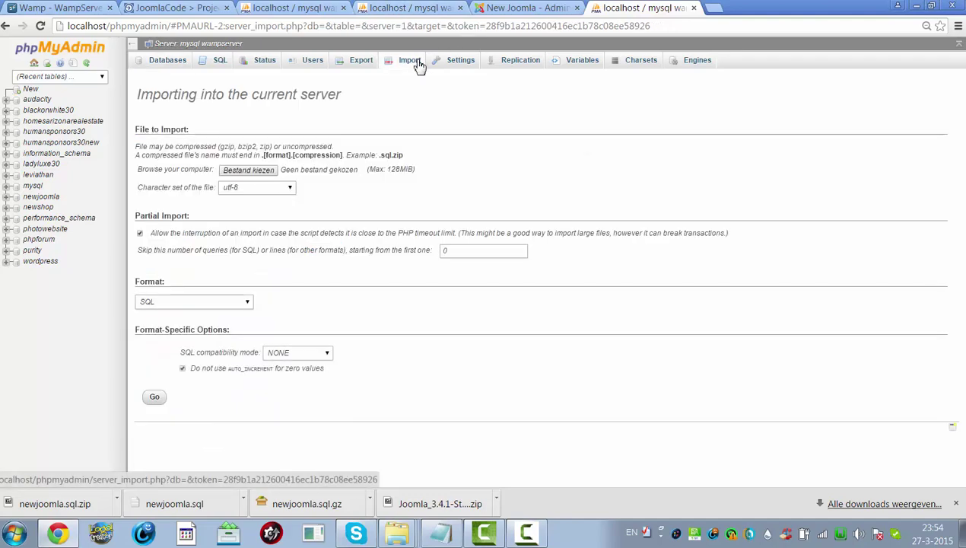
{"action": "left_click", "coordinate": [251, 169]}
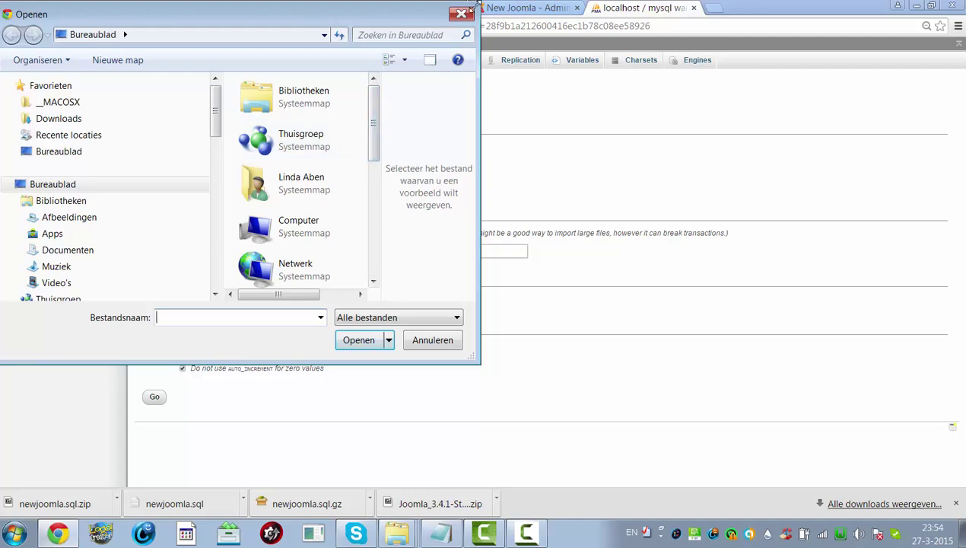
{"action": "left_click", "coordinate": [461, 14]}
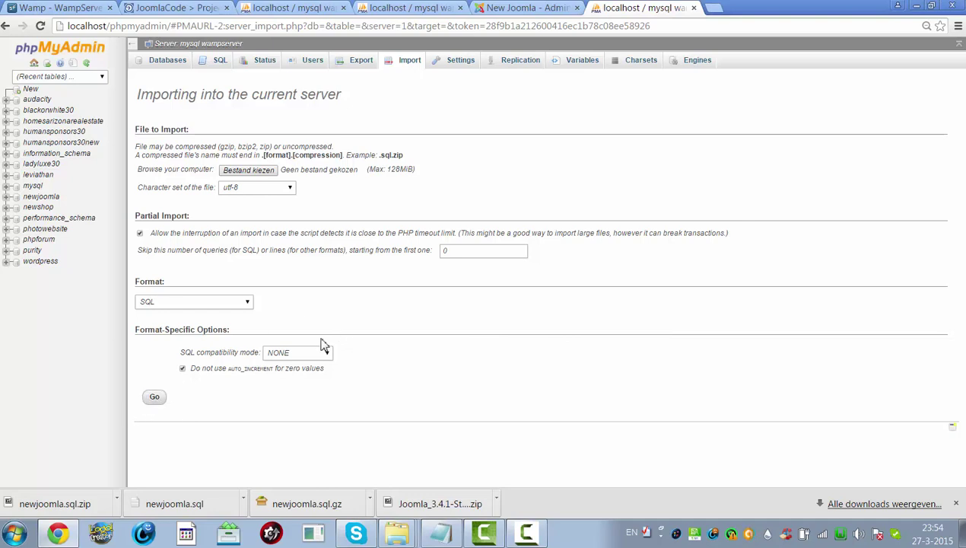
- Open the newjoomla Import page, cancel the file chooser, and minimise the browser
{"action": "left_click", "coordinate": [41, 196]}
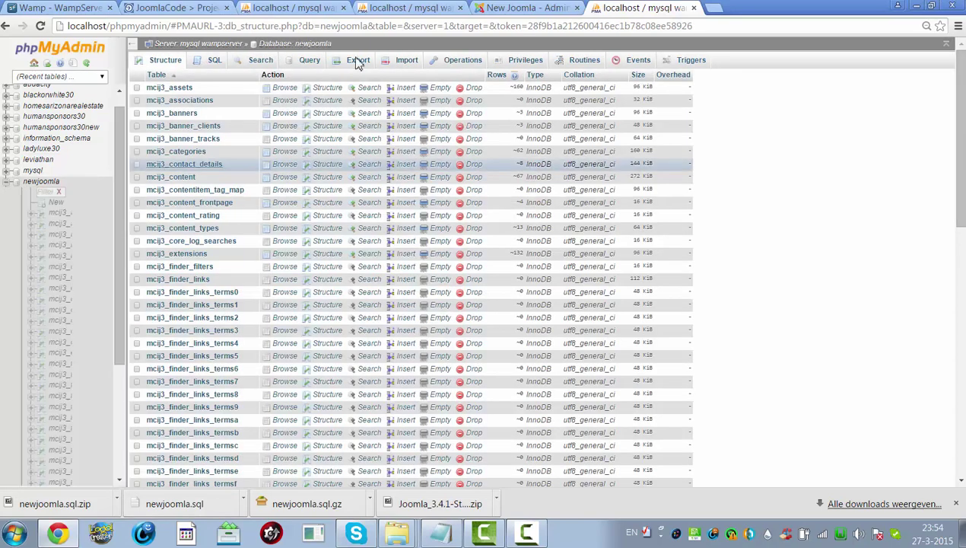
{"action": "left_click", "coordinate": [416, 60]}
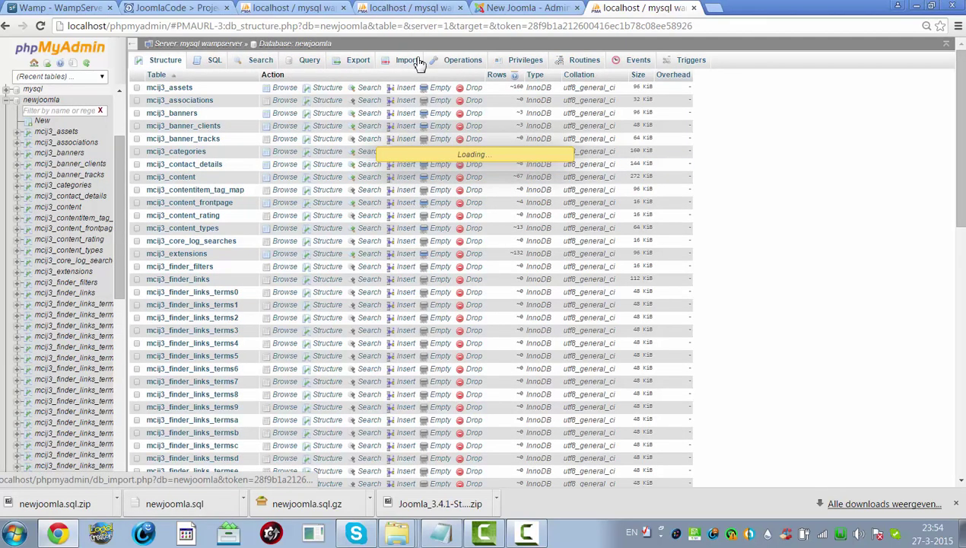
{"action": "left_click", "coordinate": [257, 170]}
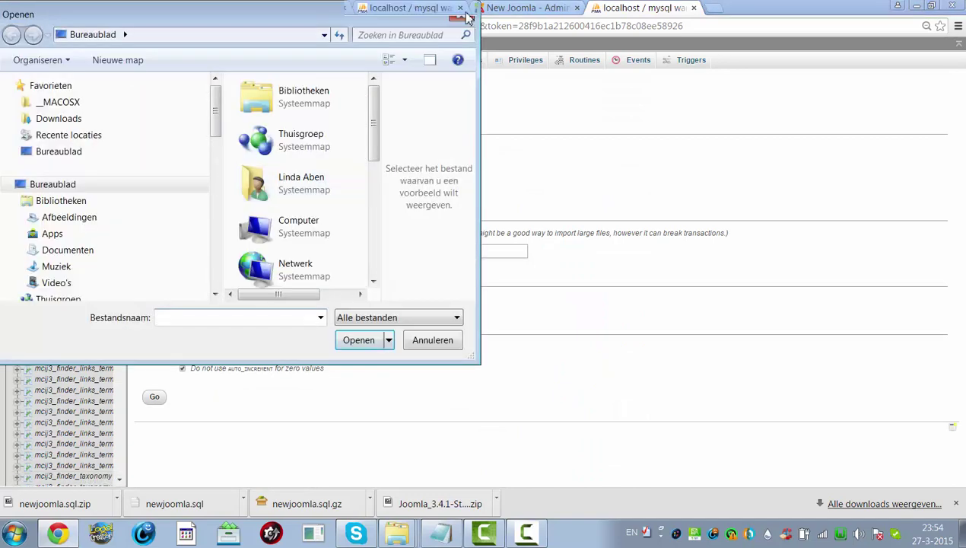
{"action": "left_click", "coordinate": [461, 14]}
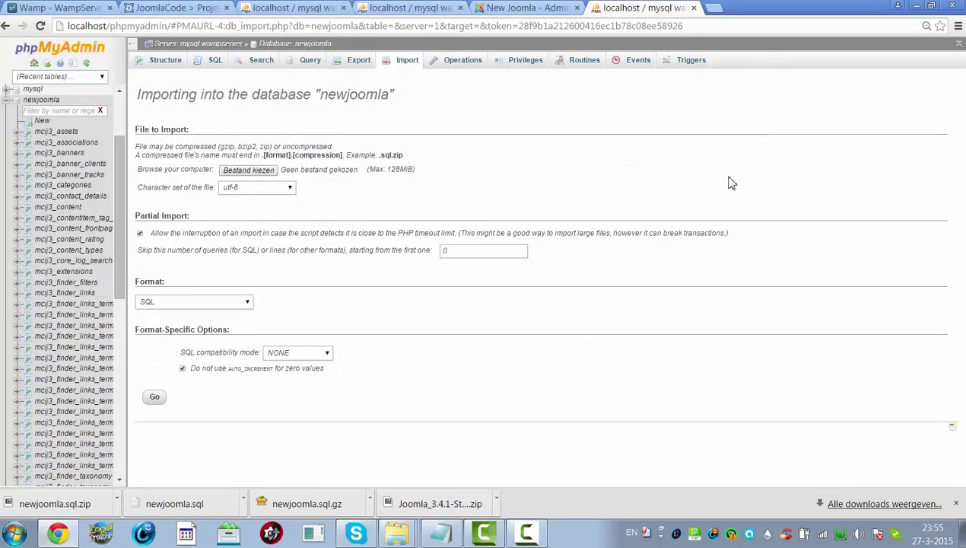
{"action": "left_click", "coordinate": [918, 9]}
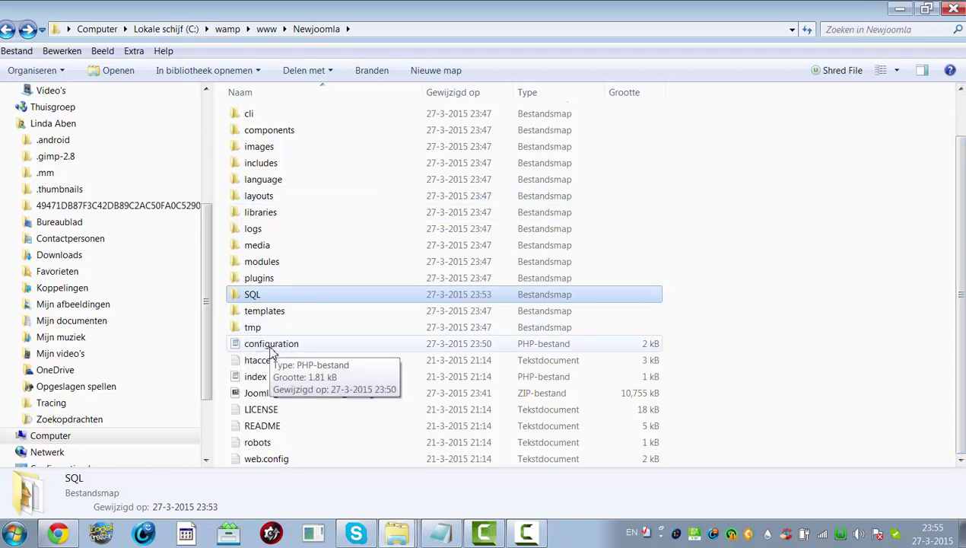
{"action": "left_click", "coordinate": [272, 346]}
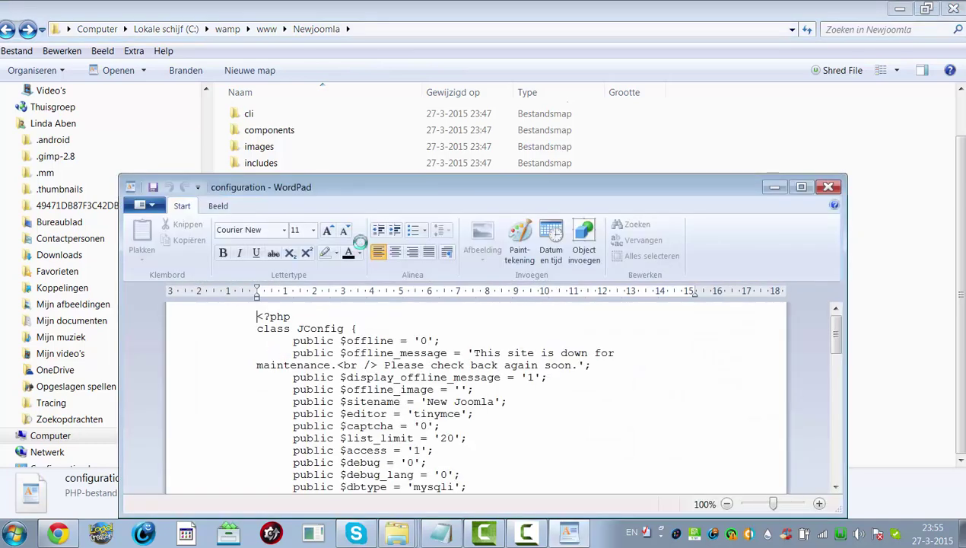
{"action": "left_click", "coordinate": [801, 187]}
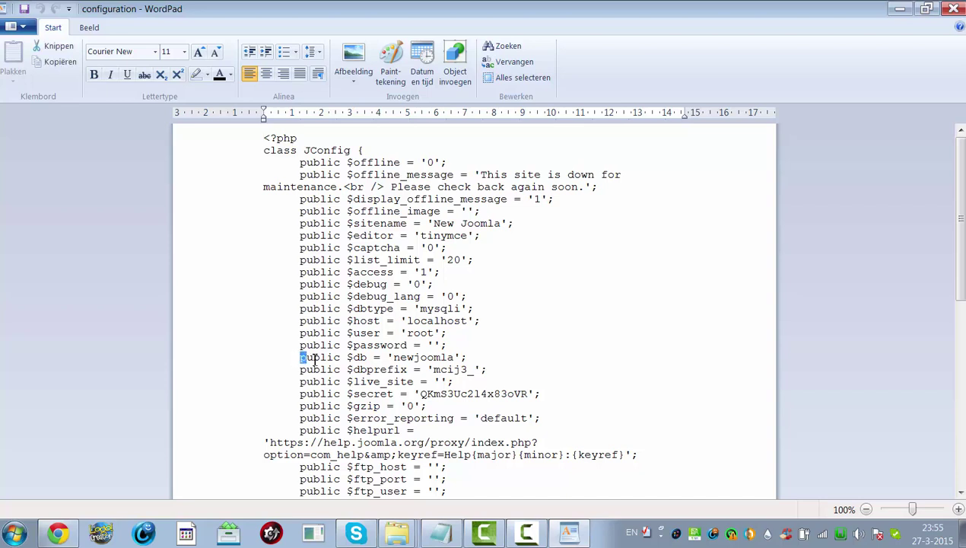
{"action": "left_click_drag", "start_coordinate": [301, 360], "coordinate": [450, 359]}
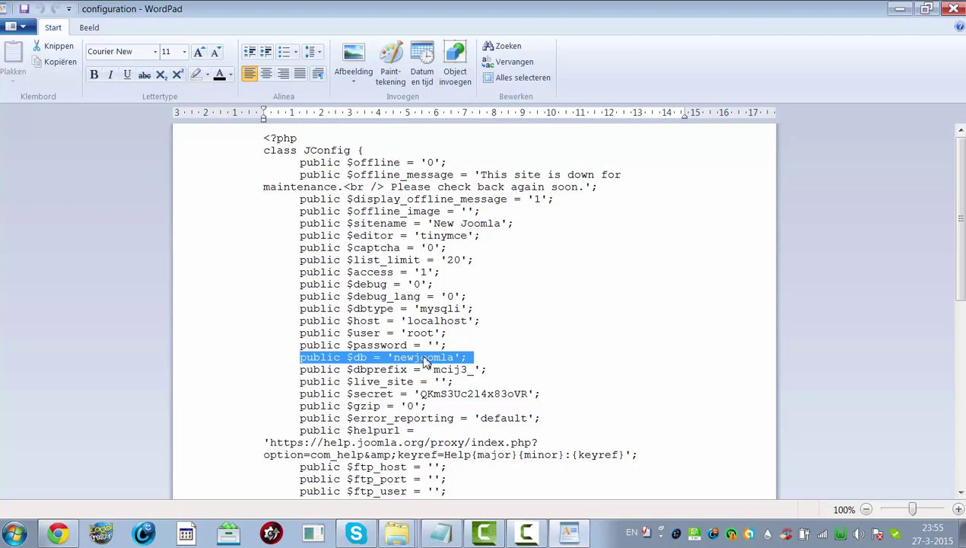
{"action": "left_click_drag", "start_coordinate": [299, 333], "coordinate": [471, 348]}
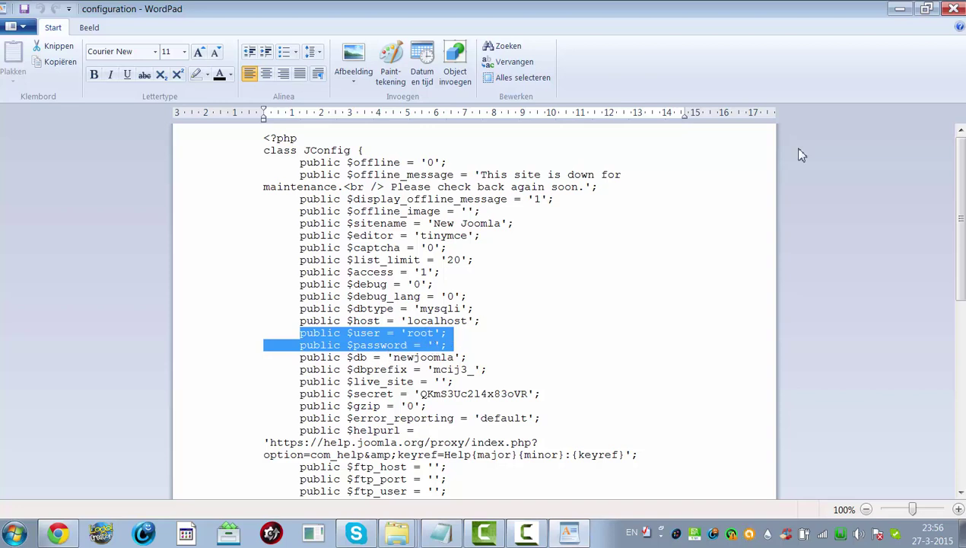
{"action": "left_click", "coordinate": [953, 9]}
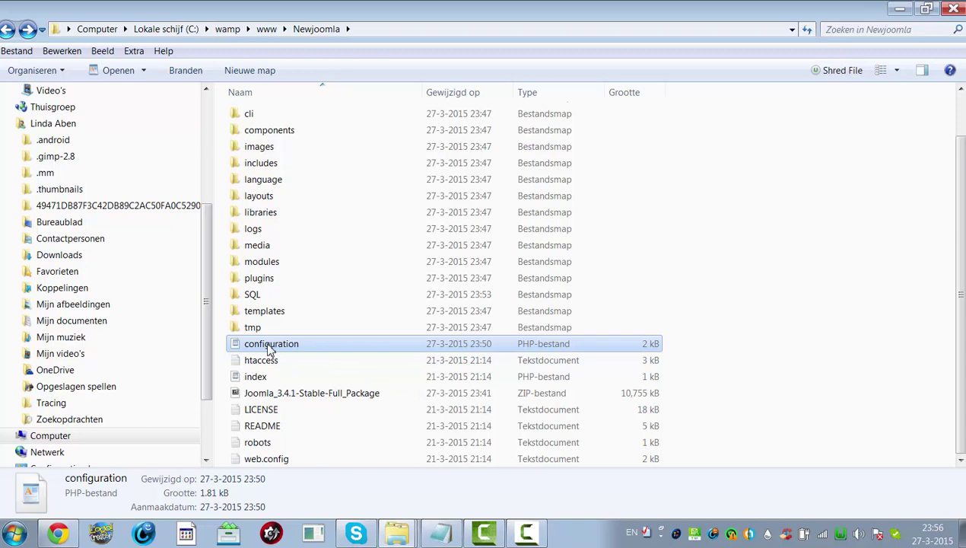
- Check the three newjoomla exports in the SQL folder and return to Newjoomla
{"action": "double_click", "coordinate": [257, 296]}
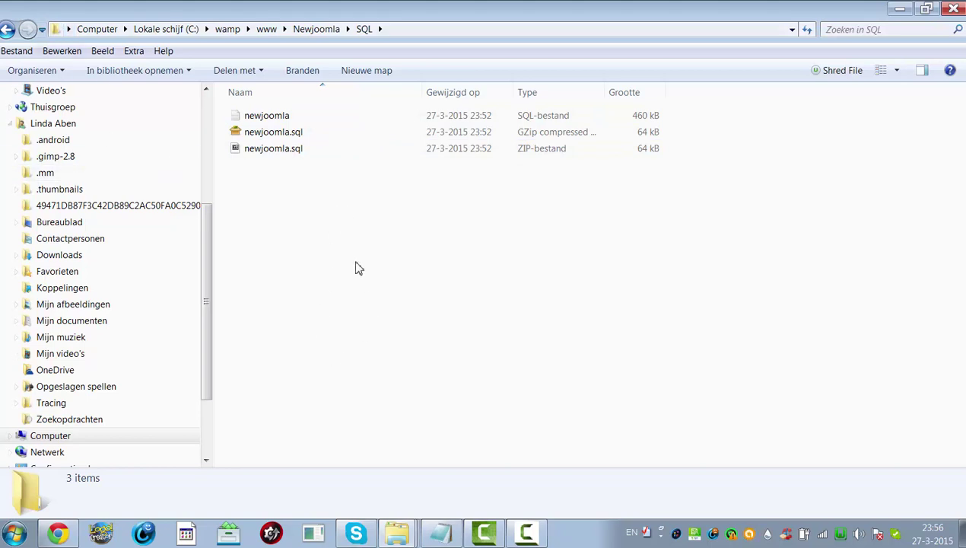
{"action": "left_click", "coordinate": [6, 46]}
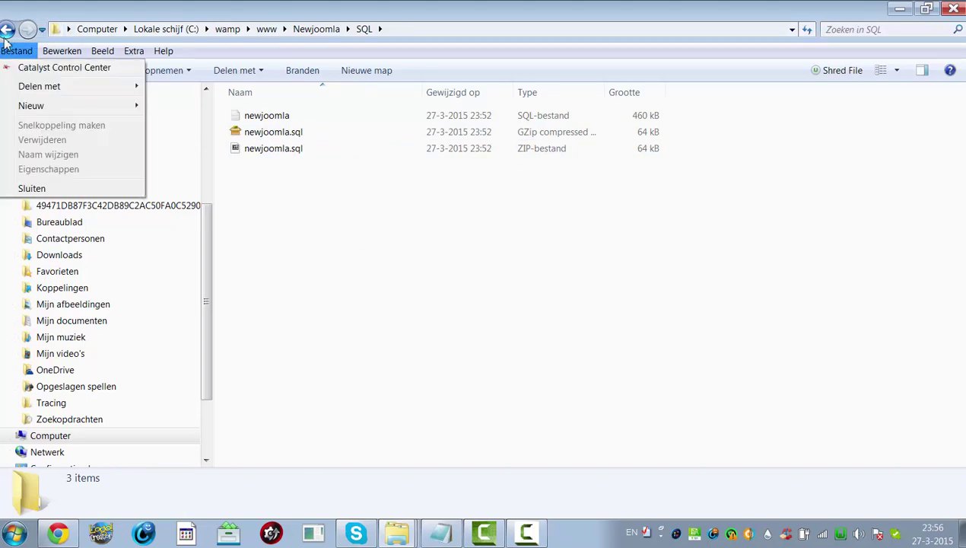
{"action": "left_click", "coordinate": [6, 34]}
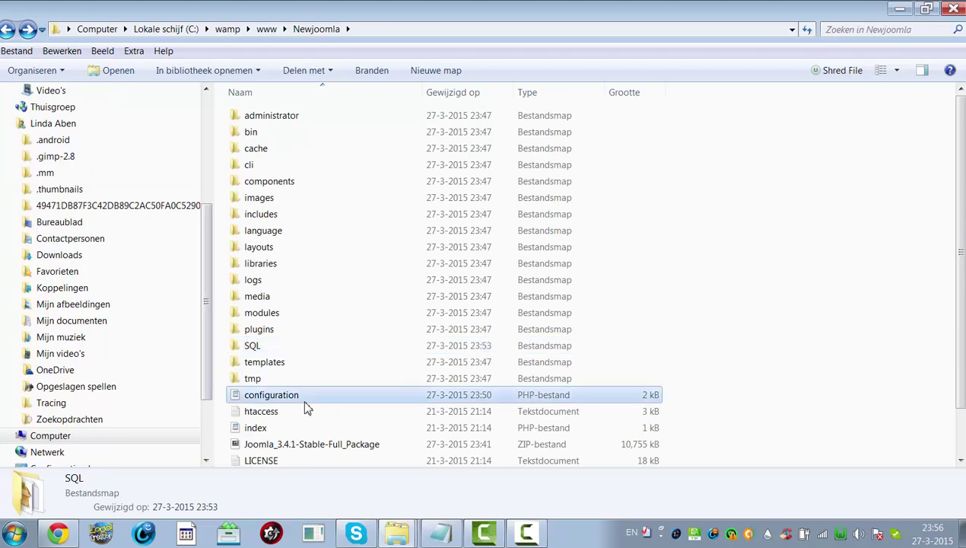
- Select every item in Newjoomla and choose PeaZip's Add to archive
{"action": "left_click", "coordinate": [305, 403]}
{"action": "key", "text": "ctrl+a"}
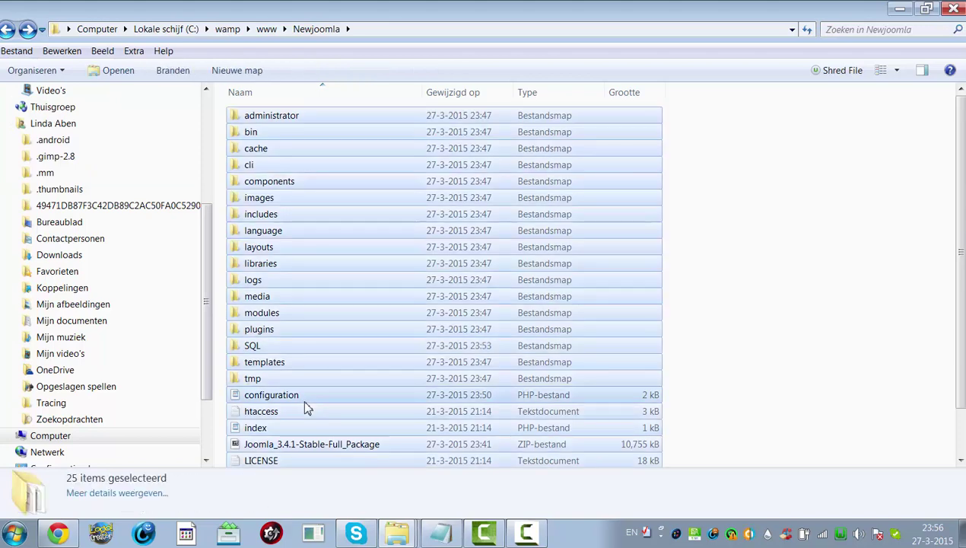
{"action": "right_click", "coordinate": [305, 408]}
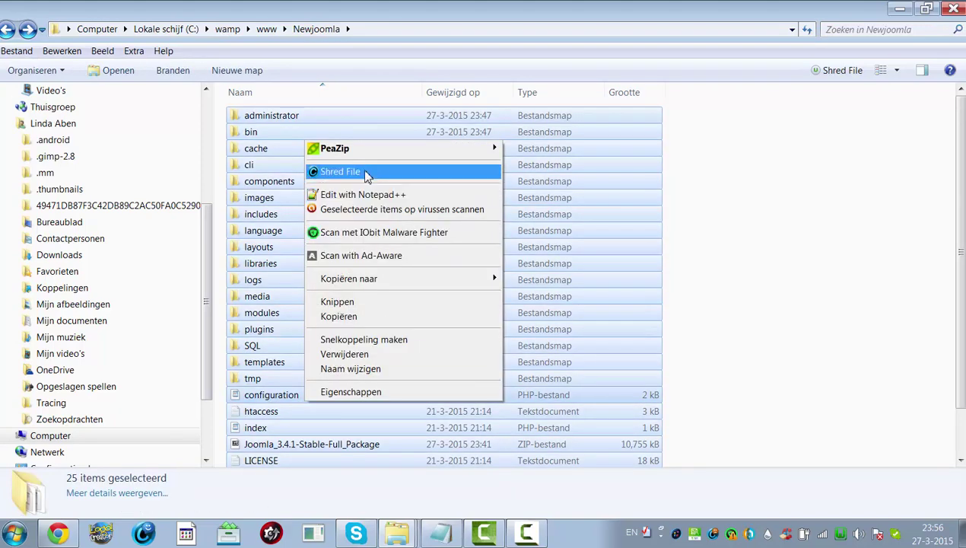
{"action": "mouse_move", "coordinate": [366, 161]}
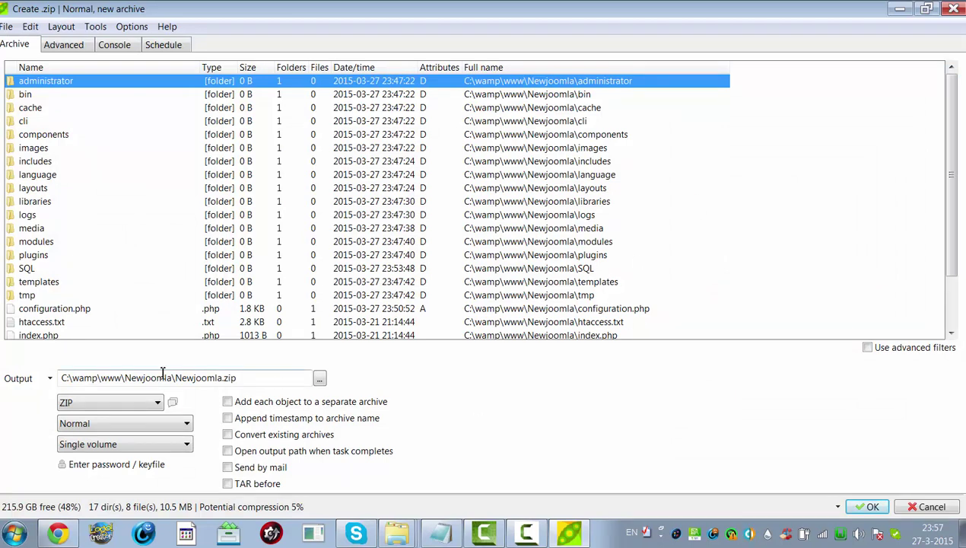
- Confirm PeaZip's Create .zip window to compress Newjoomla into Newjoomla.zip
{"action": "left_click", "coordinate": [867, 507]}
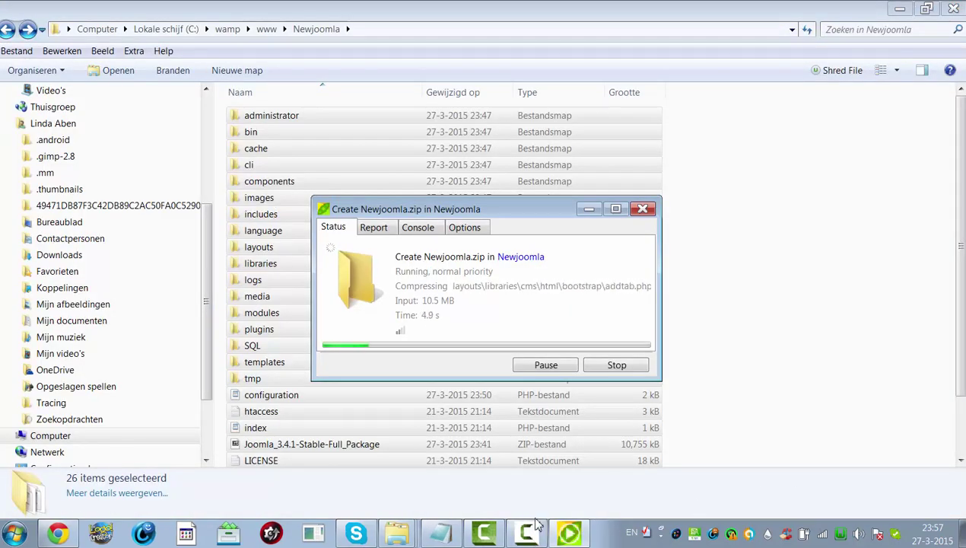
{"action": "left_click", "coordinate": [455, 537]}
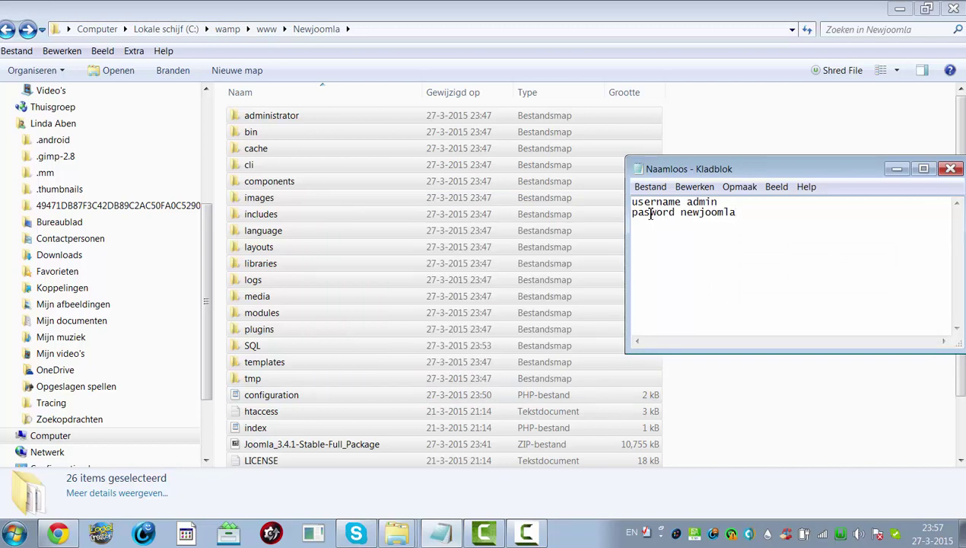
- Add the password label's missing 's', then select the 19,231 kB Newjoomla.zip in Explorer
{"action": "left_click", "coordinate": [650, 214]}
{"action": "type", "text": "s"}
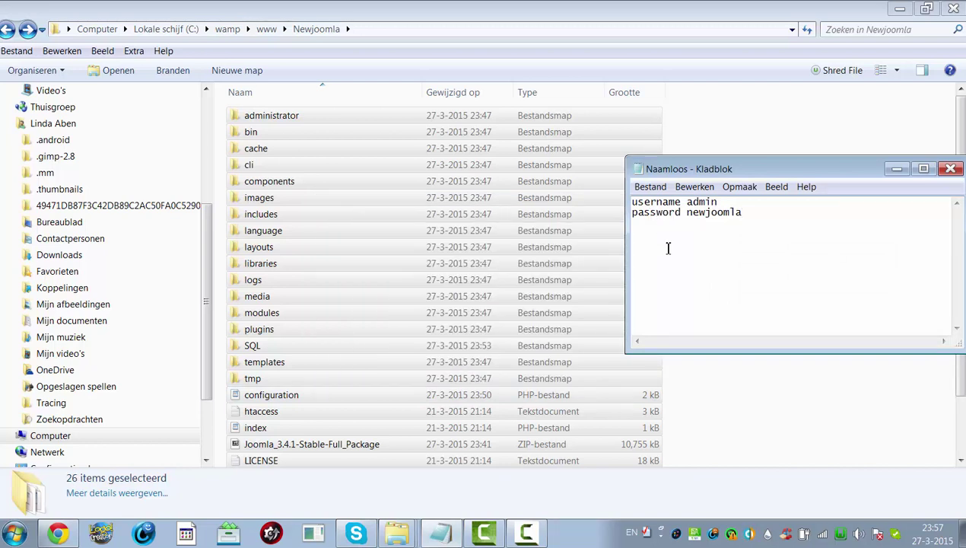
{"action": "left_click", "coordinate": [759, 445]}
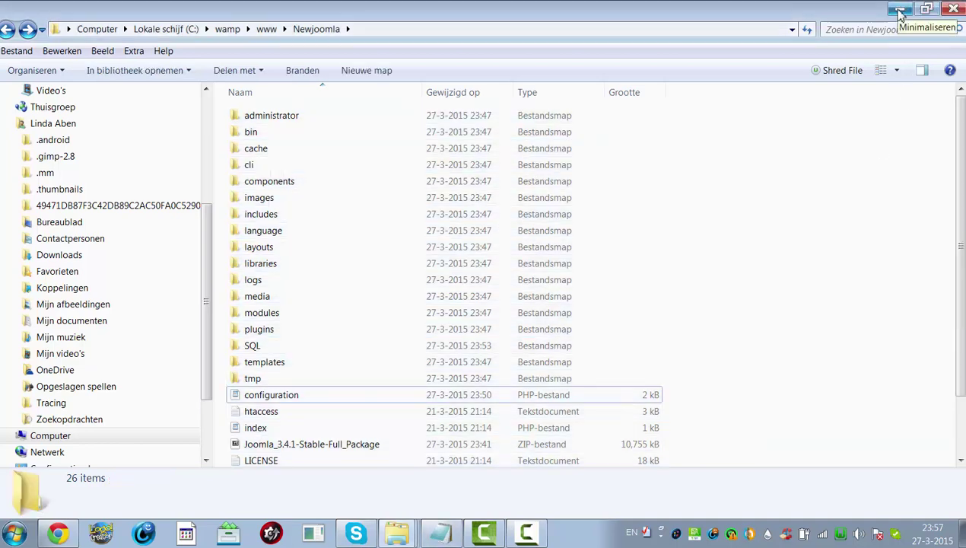
{"action": "scroll", "coordinate": [951, 155], "scroll_direction": "down", "scroll_amount": 2}
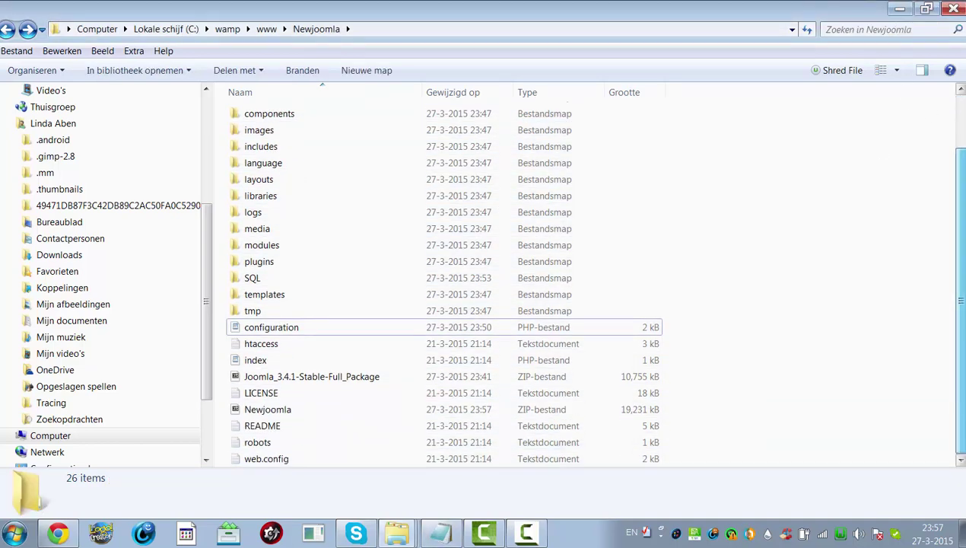
{"action": "scroll", "coordinate": [441, 282], "scroll_direction": "up", "scroll_amount": 2}
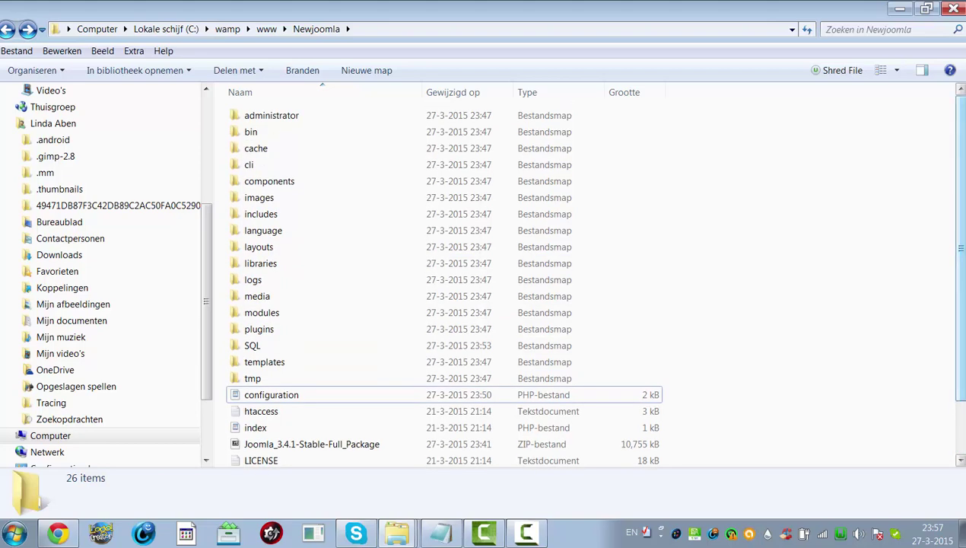
{"action": "scroll", "coordinate": [960, 297], "scroll_direction": "down", "scroll_amount": 2}
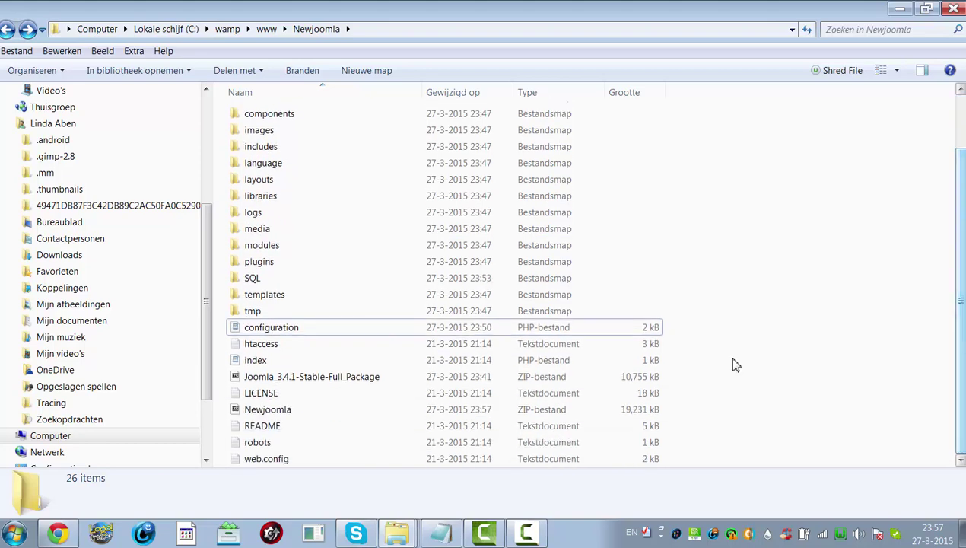
{"action": "left_click", "coordinate": [321, 410]}
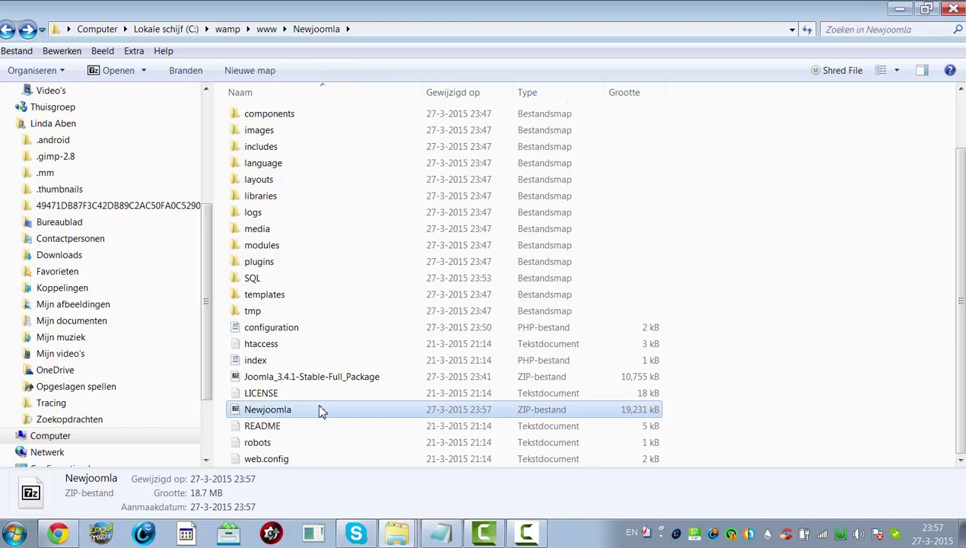